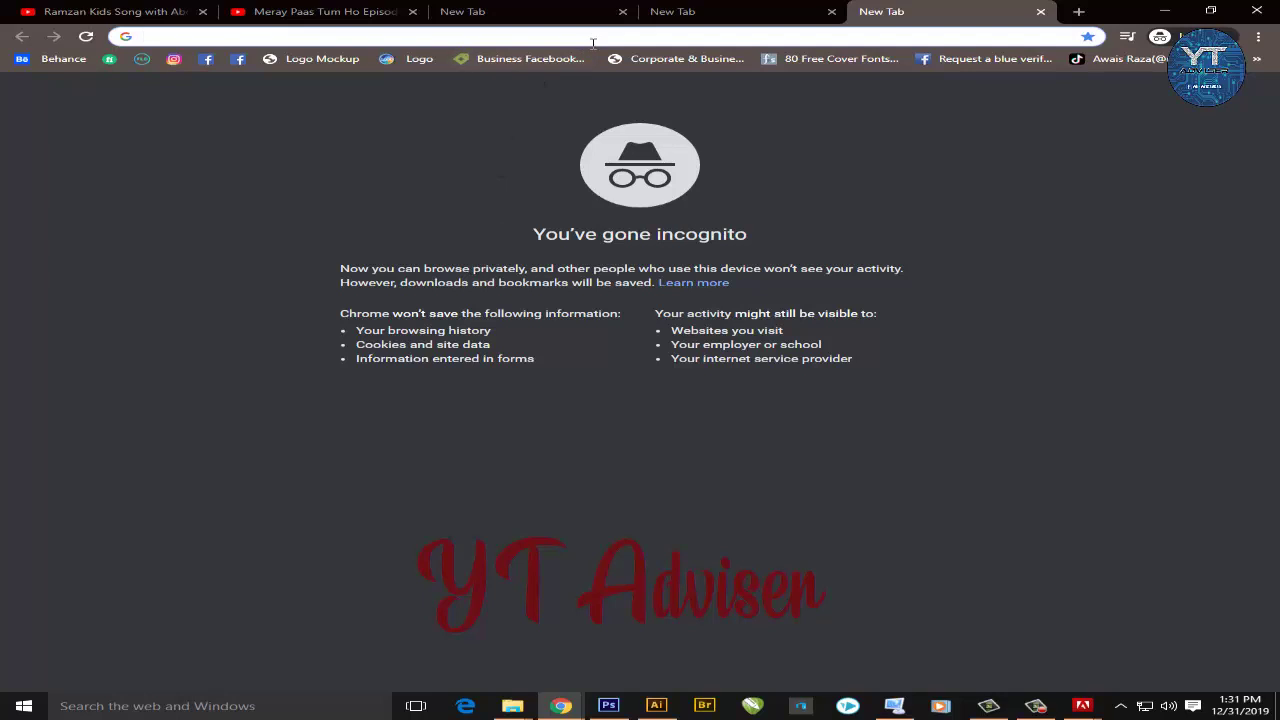
Step: Go to the Google homepage and search for "fiverr"
text(goo)
key(Return)
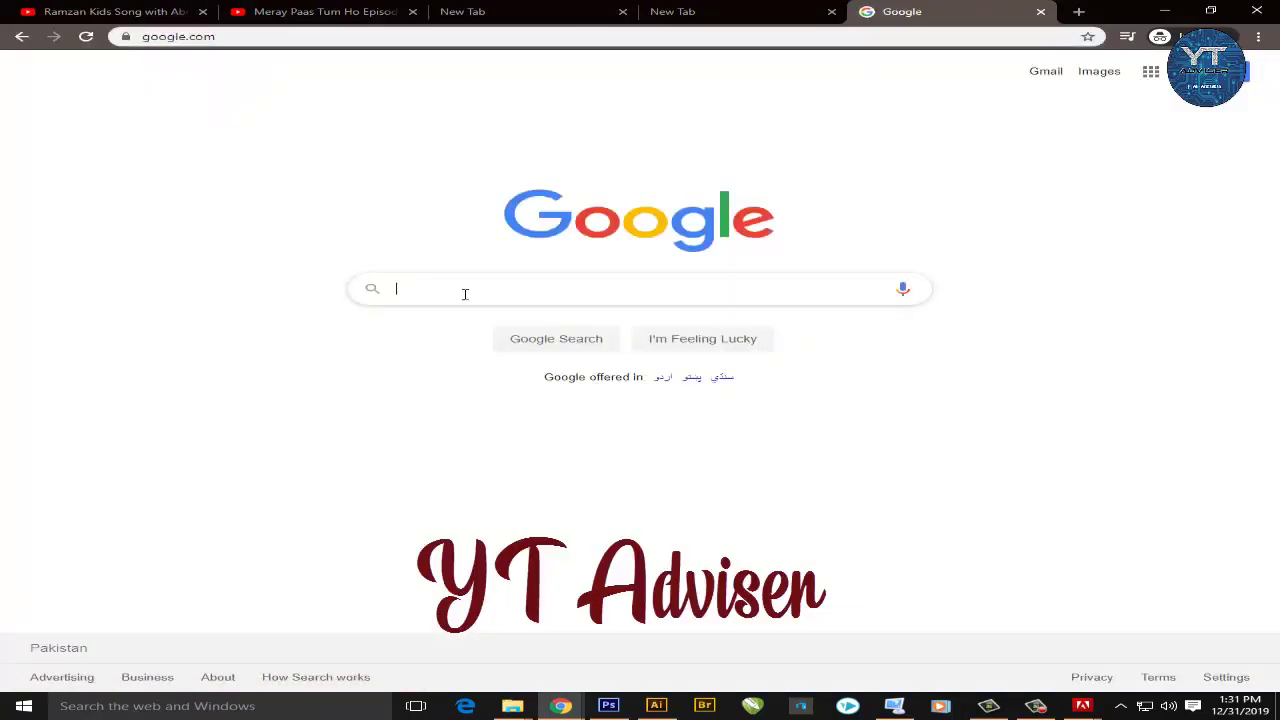
text(fiver)
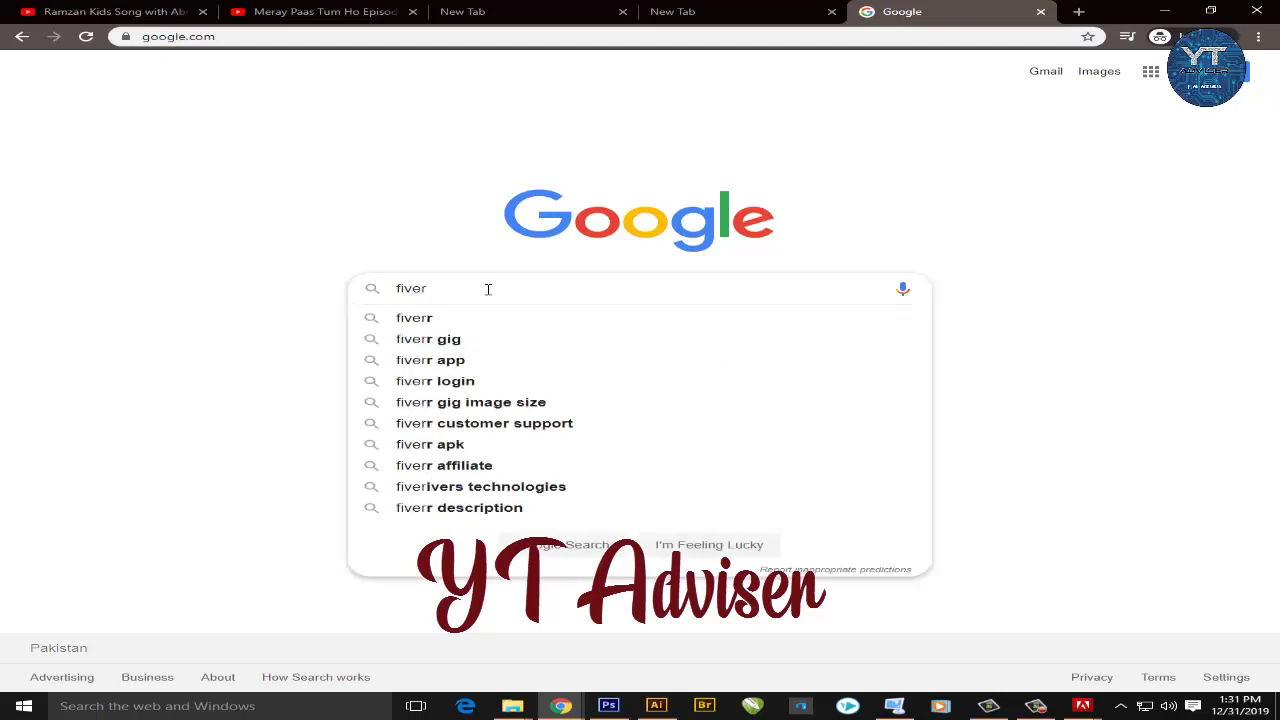
key(Down)
key(Return)
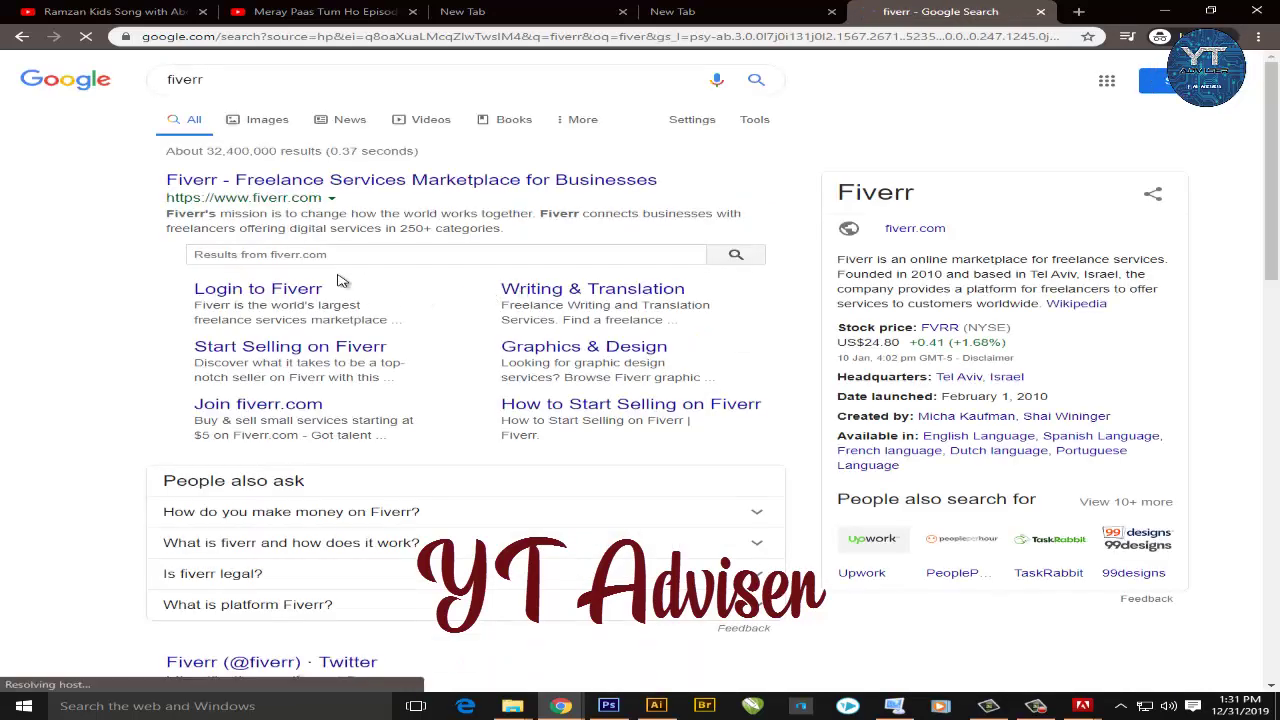
Step: Open the Fiverr website from the search results and start a new gig from the seller's Gigs page
click(405, 180)
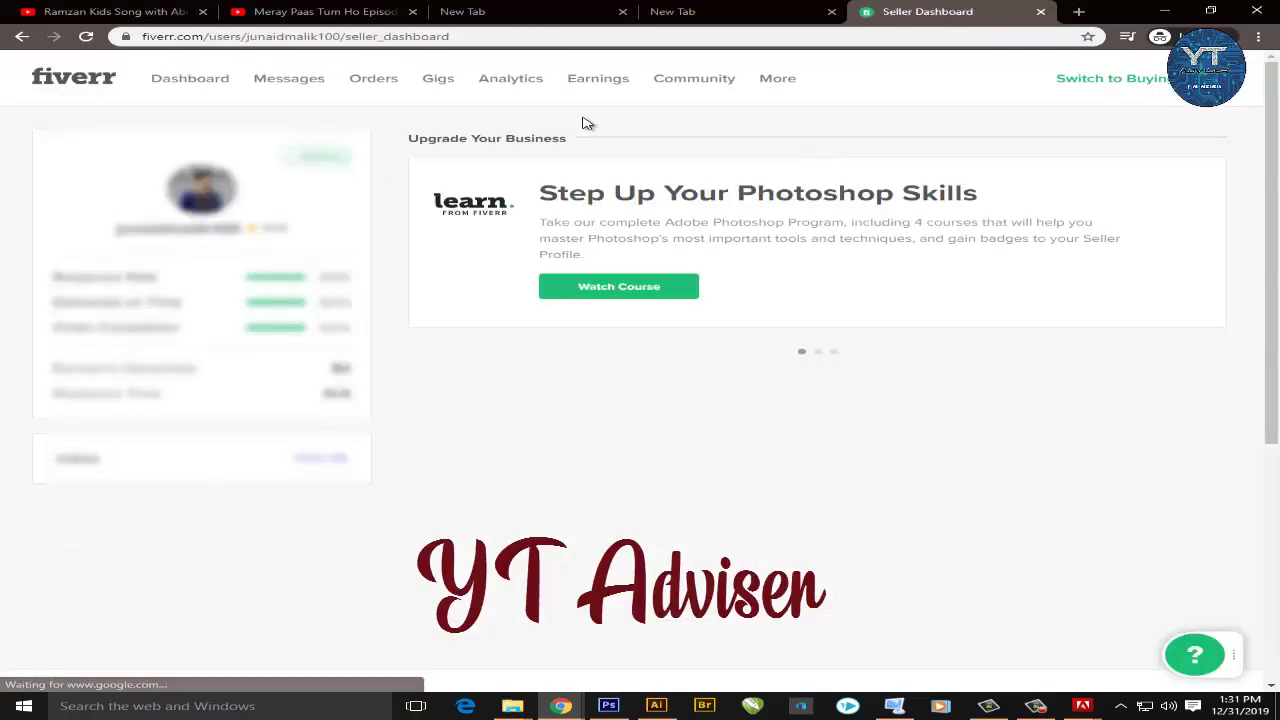
click(442, 86)
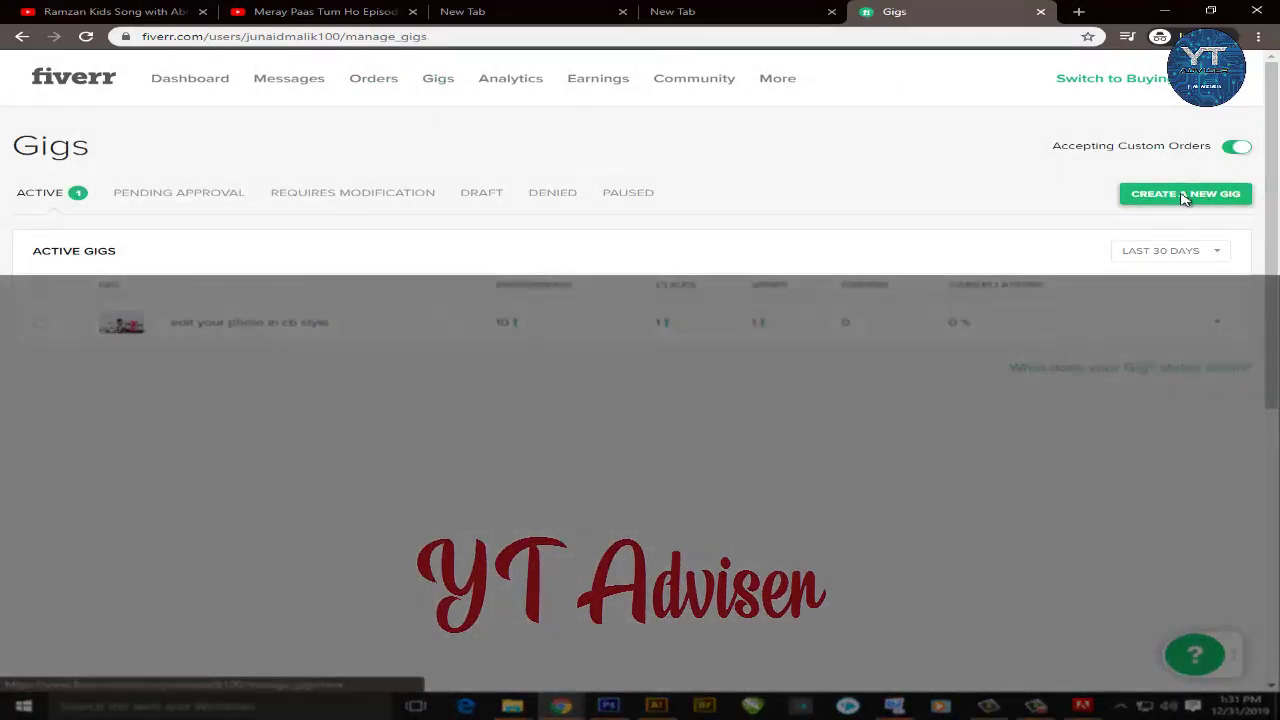
click(1185, 197)
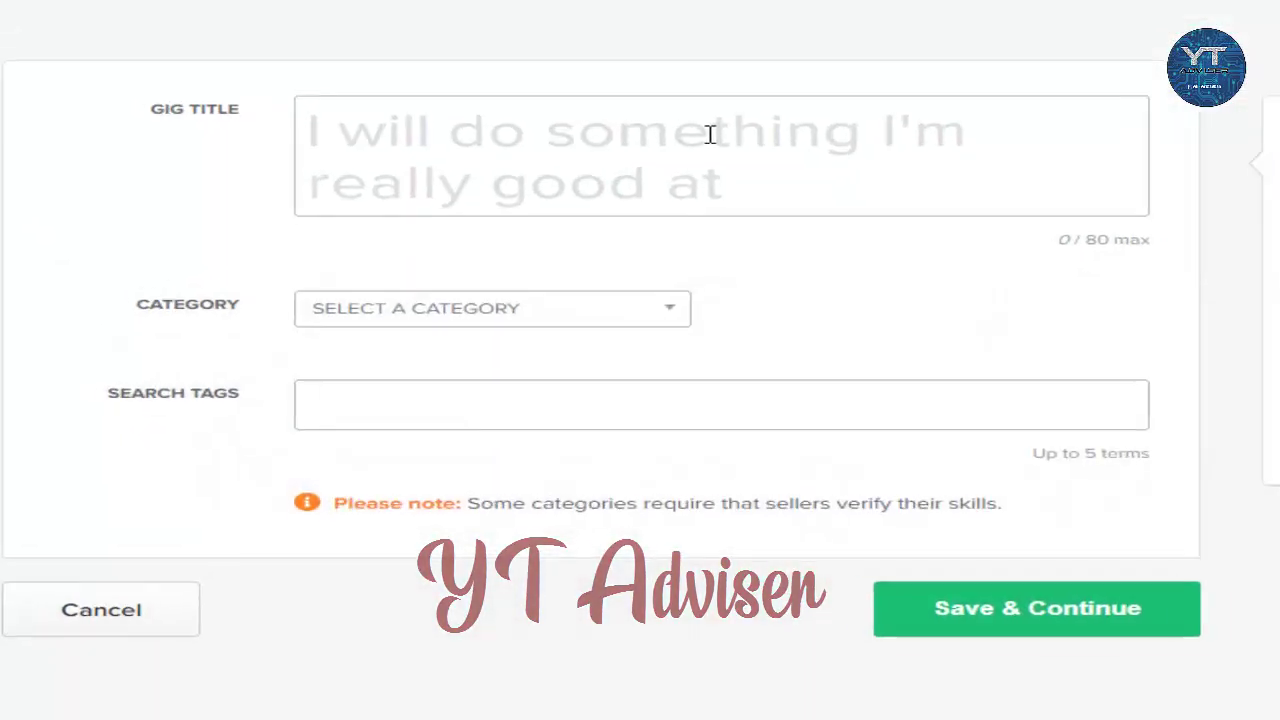
Step: Enter "Edit Your Photo For $5" as the gig title after the preset "I will"
click(710, 134)
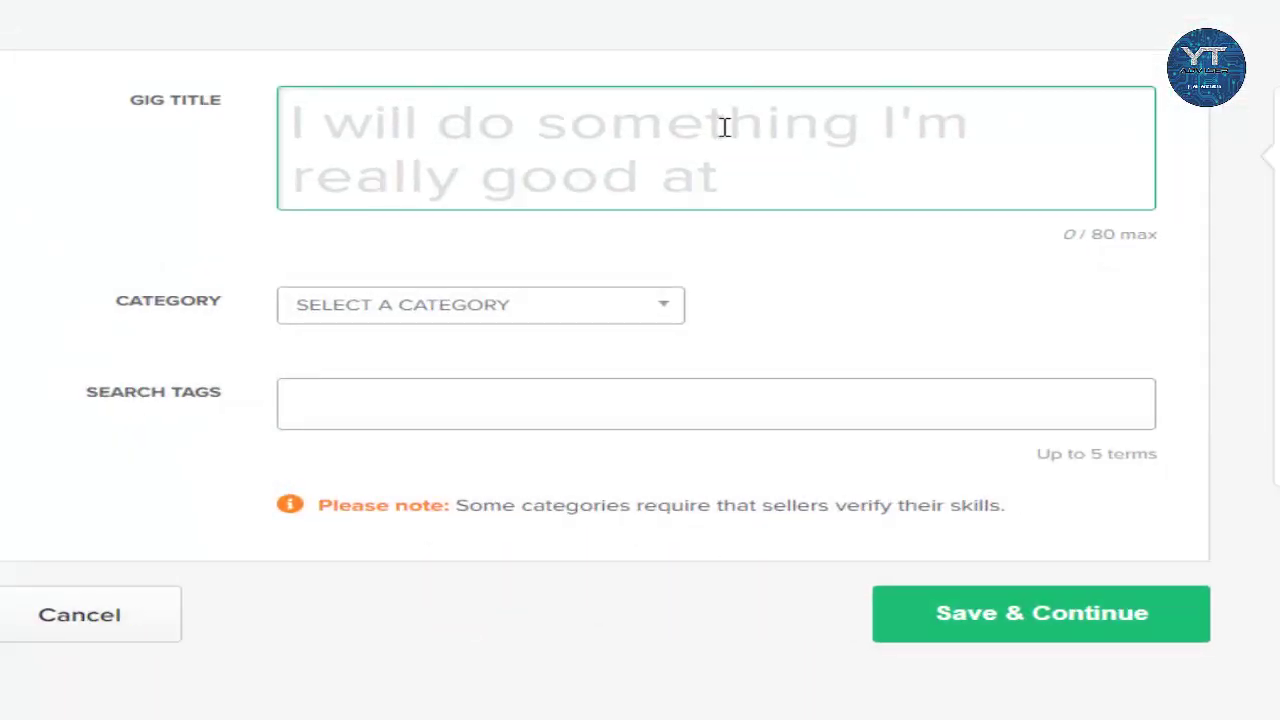
text(E)
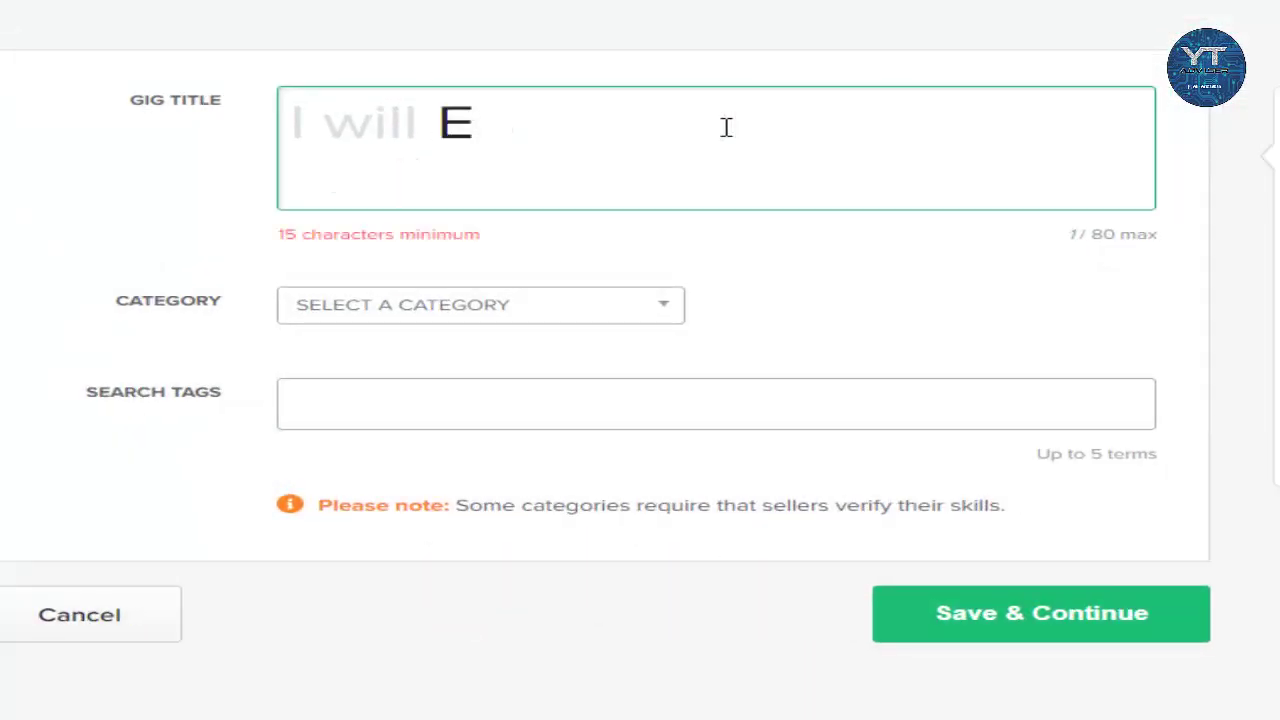
text(dit You)
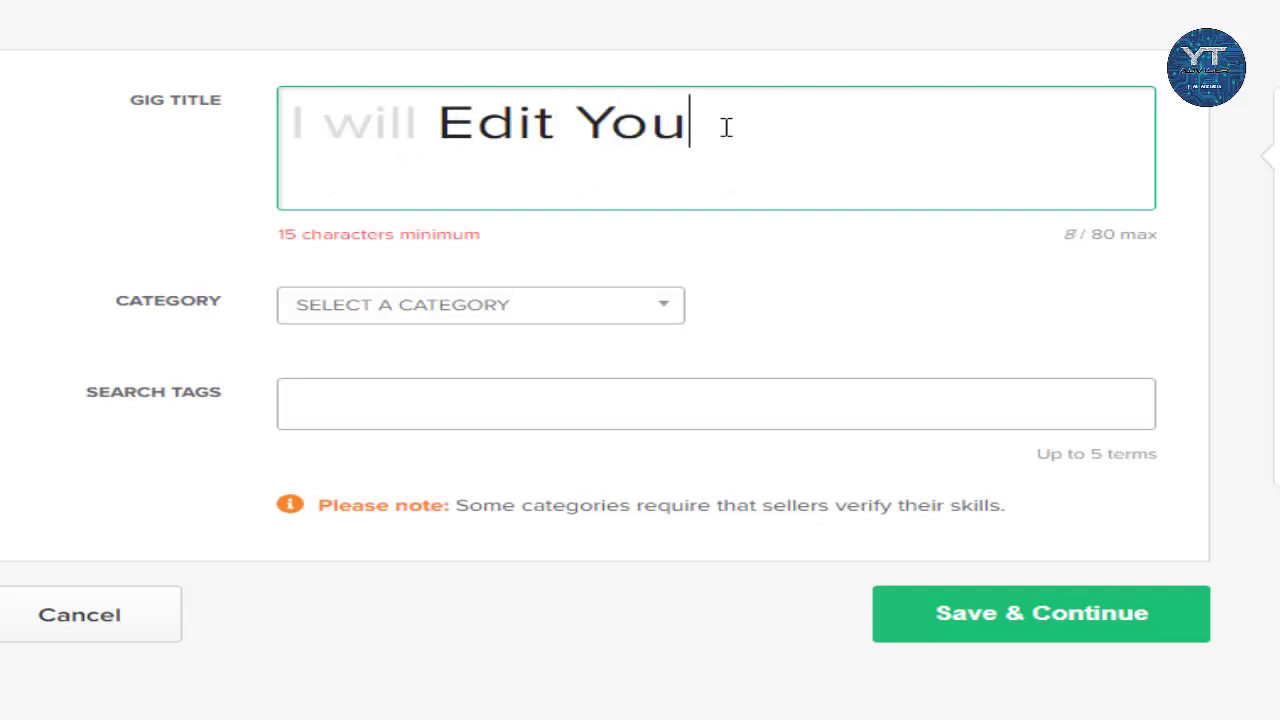
text(r Phoo)
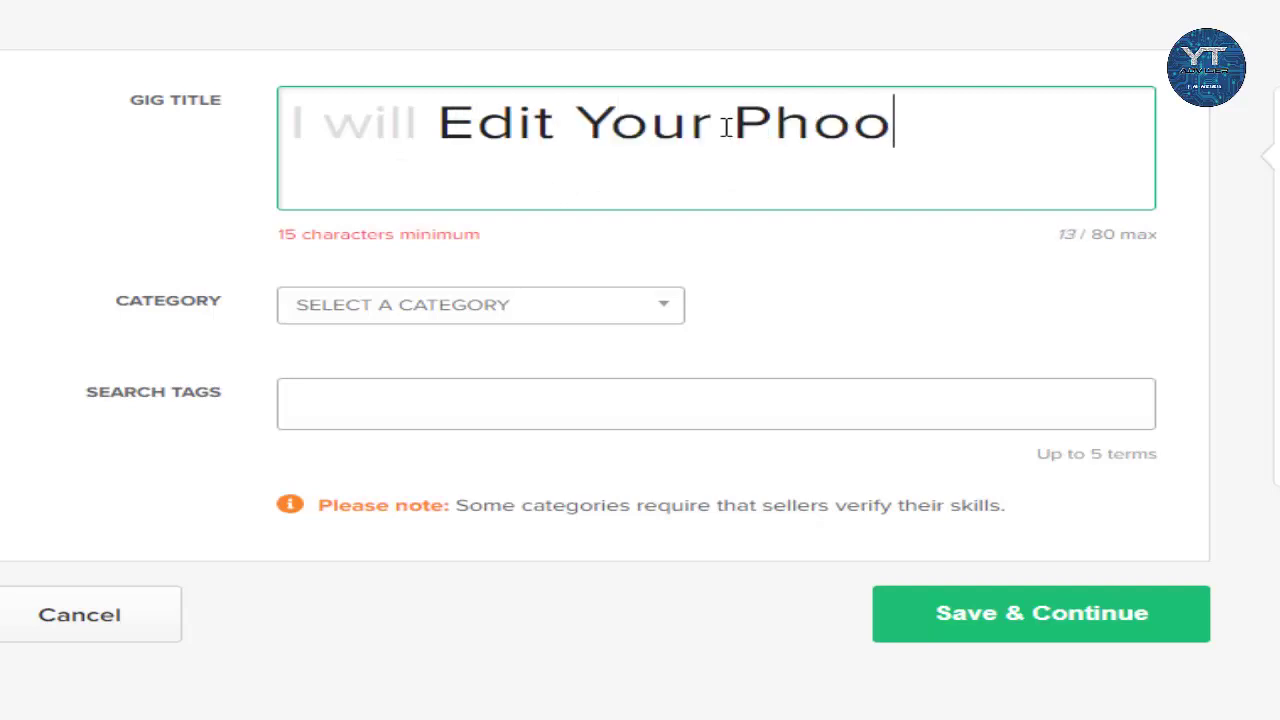
key(BackSpace)
text(to )
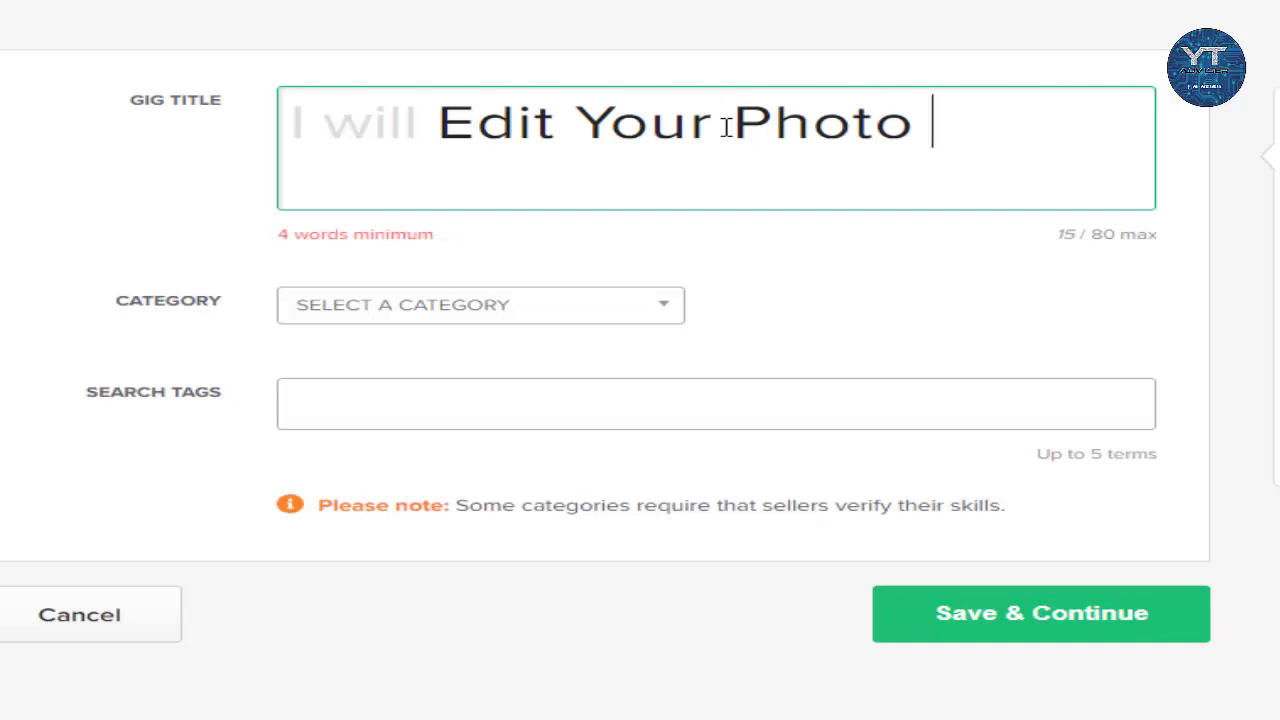
text(For )
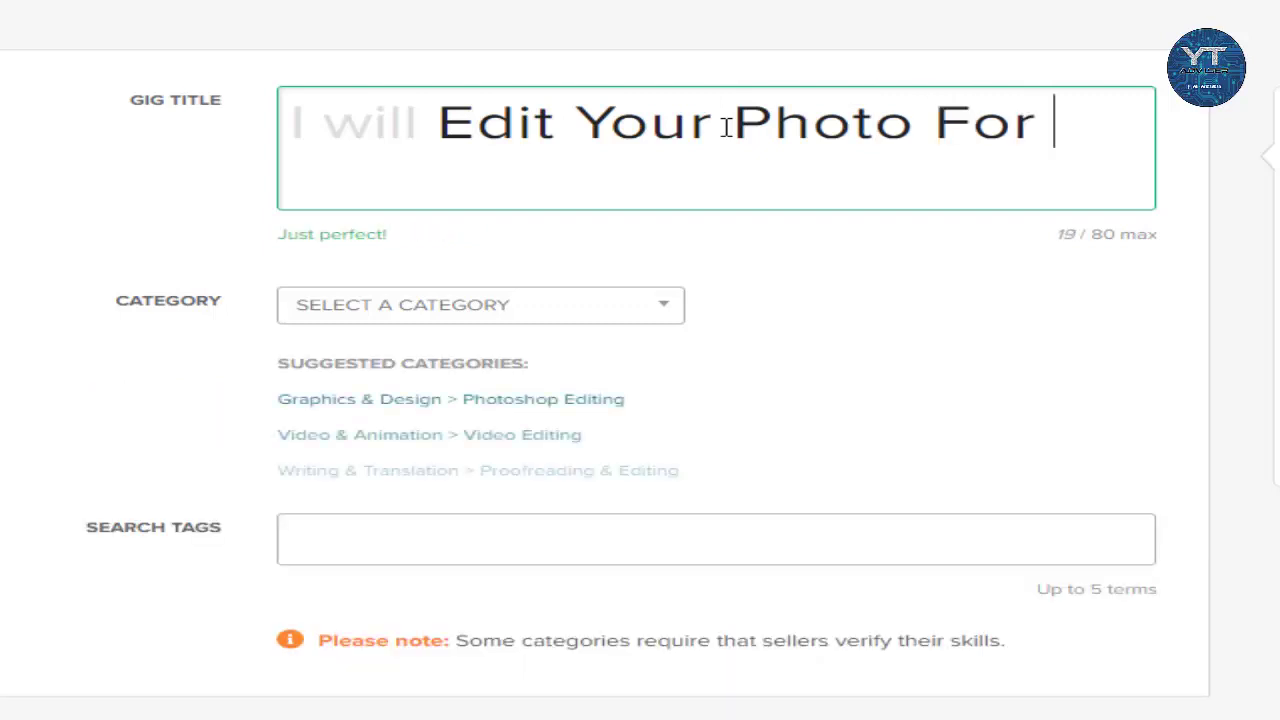
text($5)
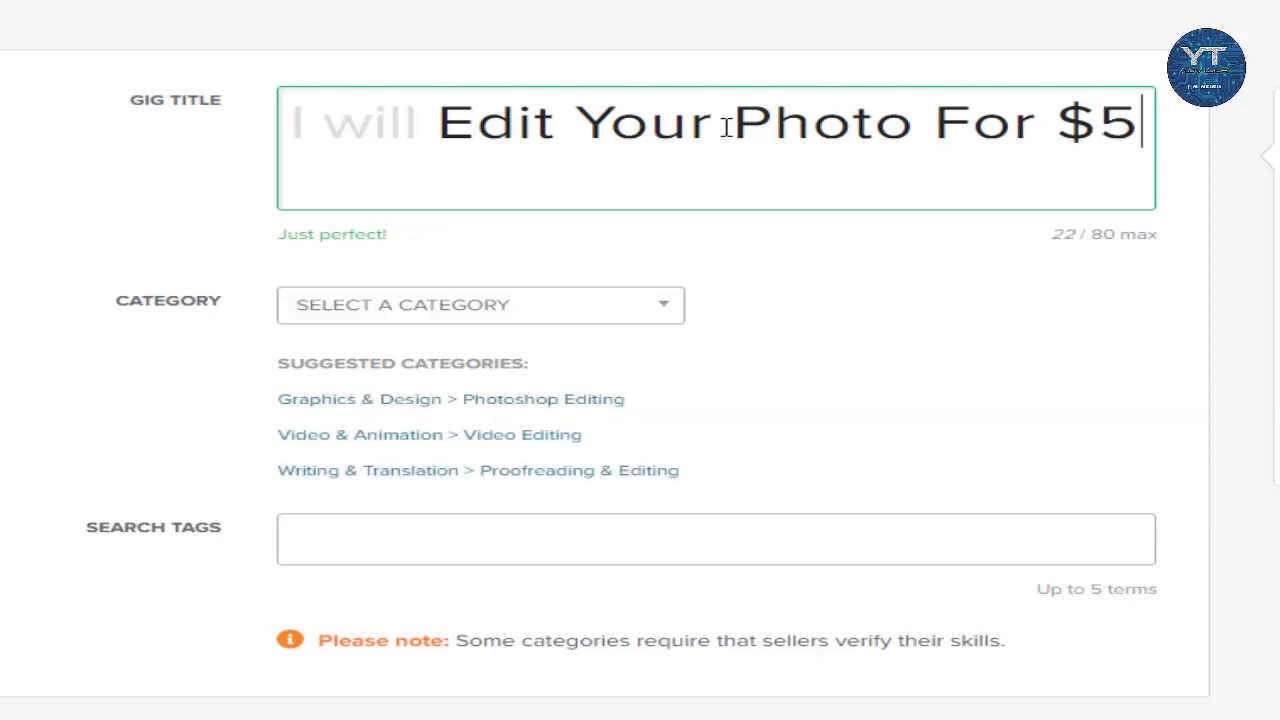
text( with)
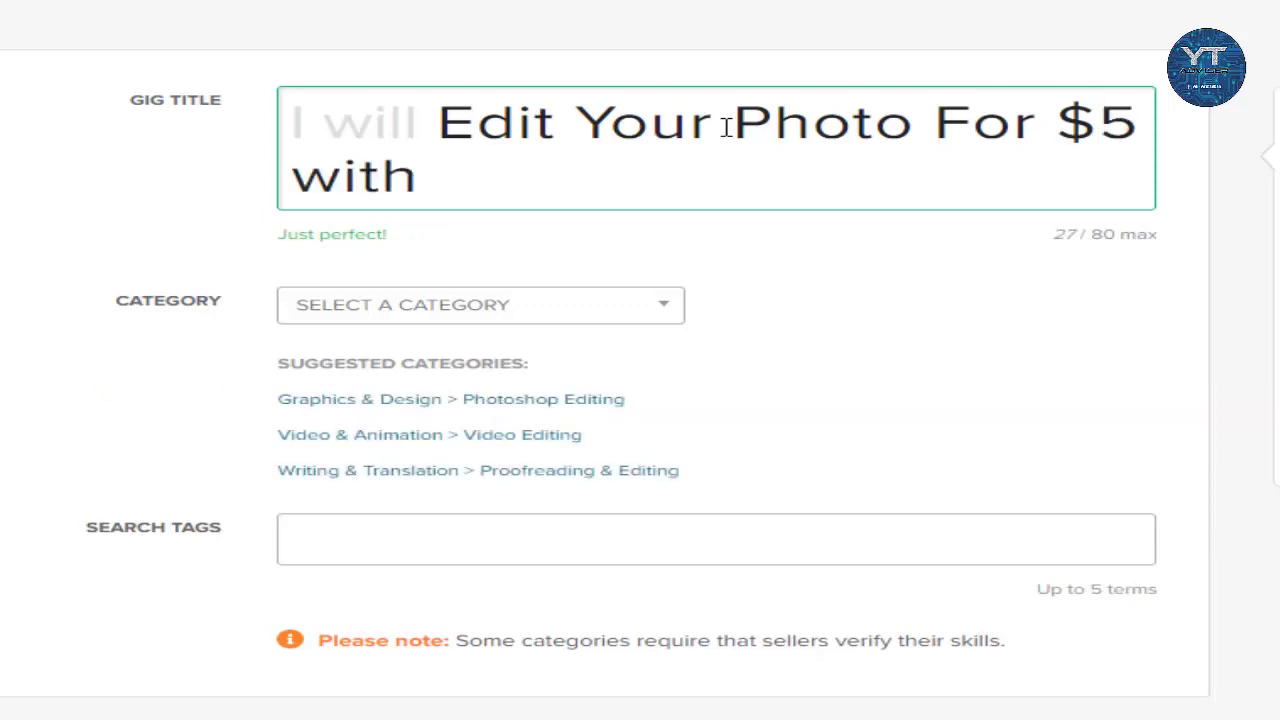
key(BackSpace)
key(BackSpace)
key(BackSpace)
key(BackSpace)
key(BackSpace)
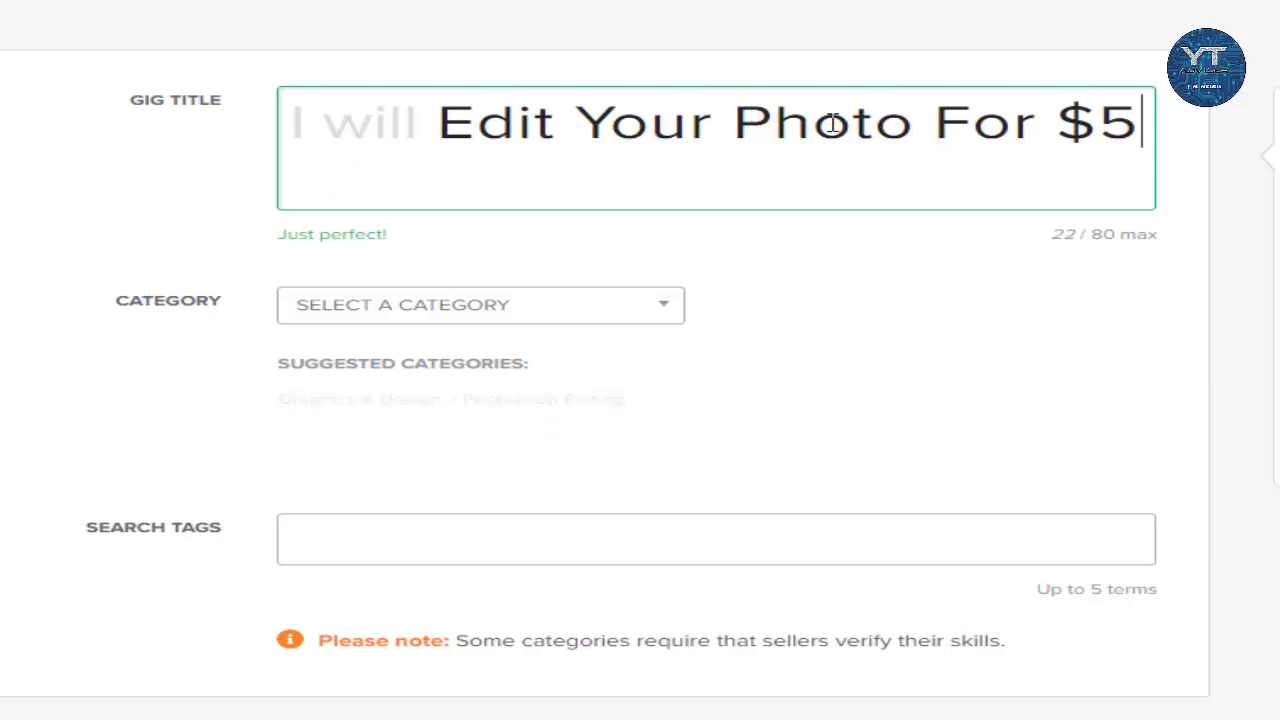
Step: Set the gig category to Graphics & Design with Photoshop Editing as the subcategory
click(598, 322)
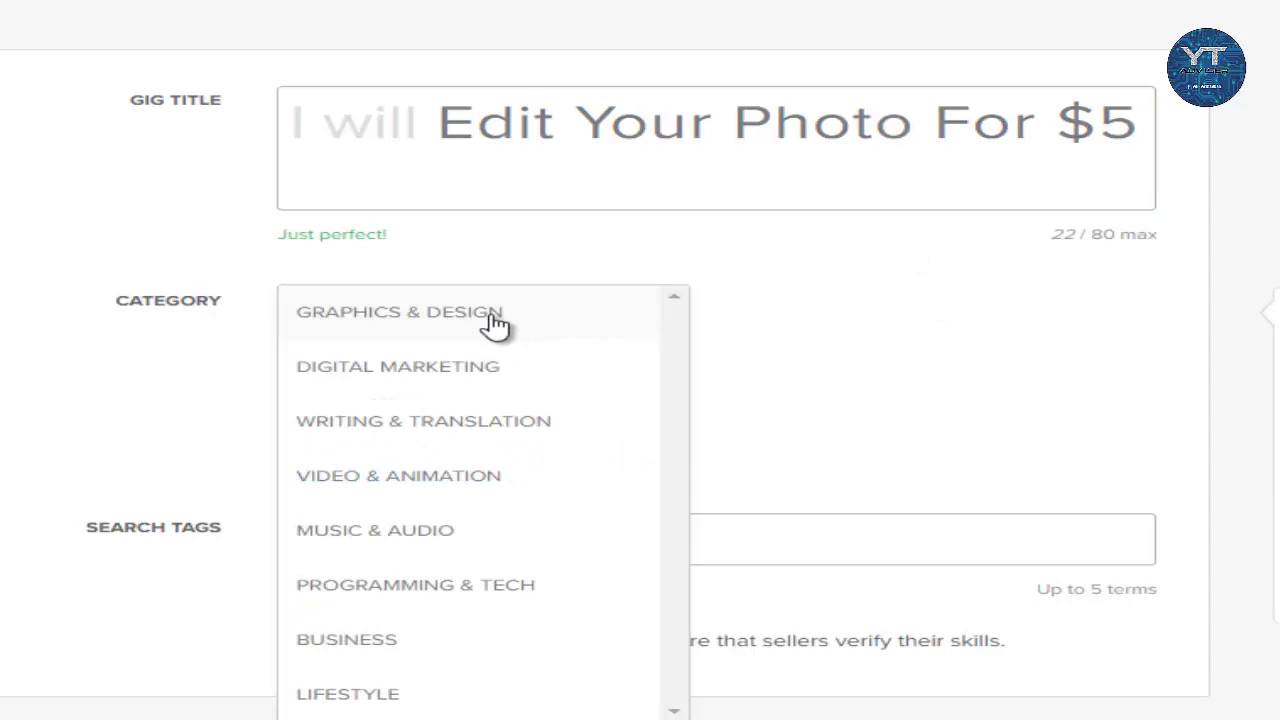
click(458, 322)
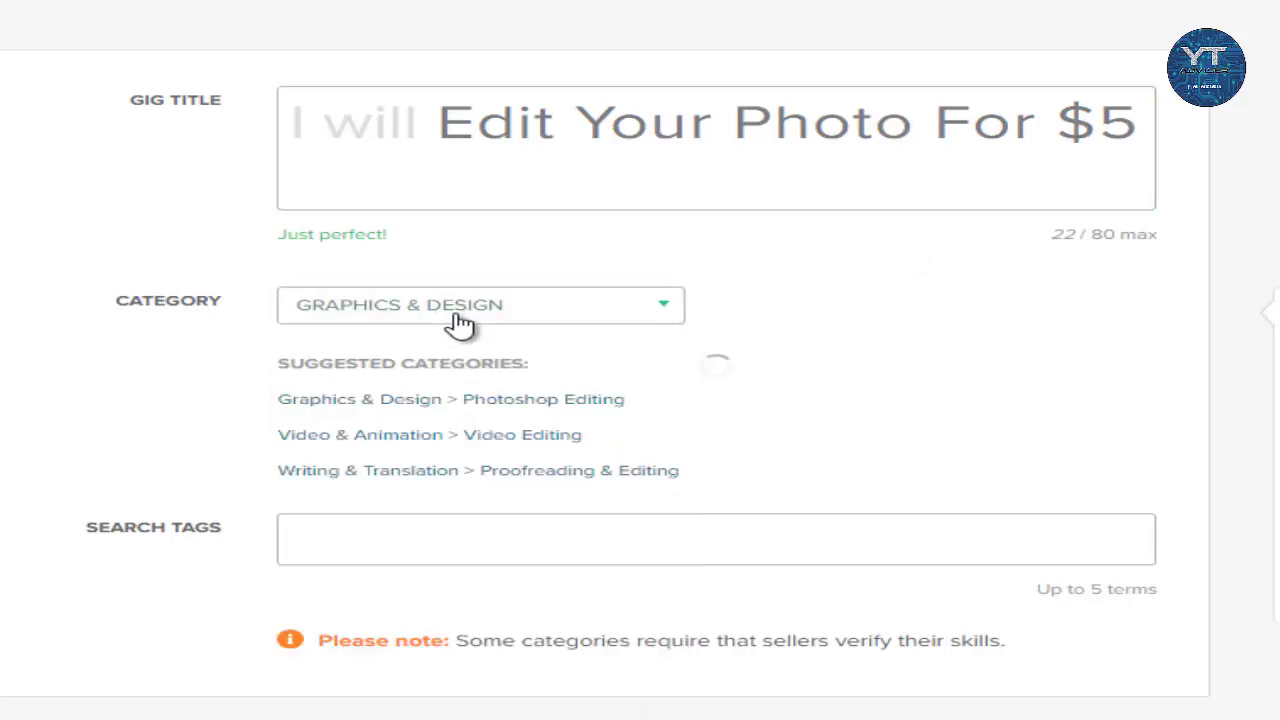
click(849, 315)
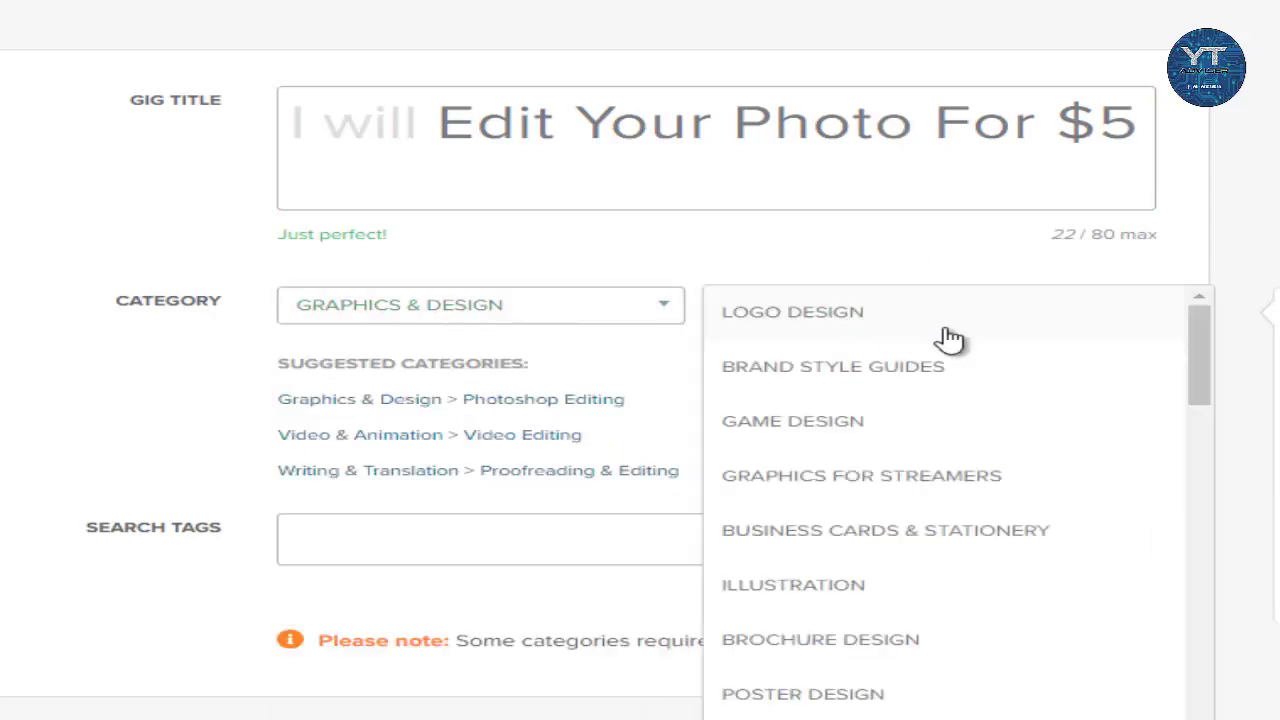
mouse_move(1200, 363)
mouse_down()
mouse_move(1225, 475)
mouse_move(1220, 609)
mouse_move(1223, 594)
mouse_up()
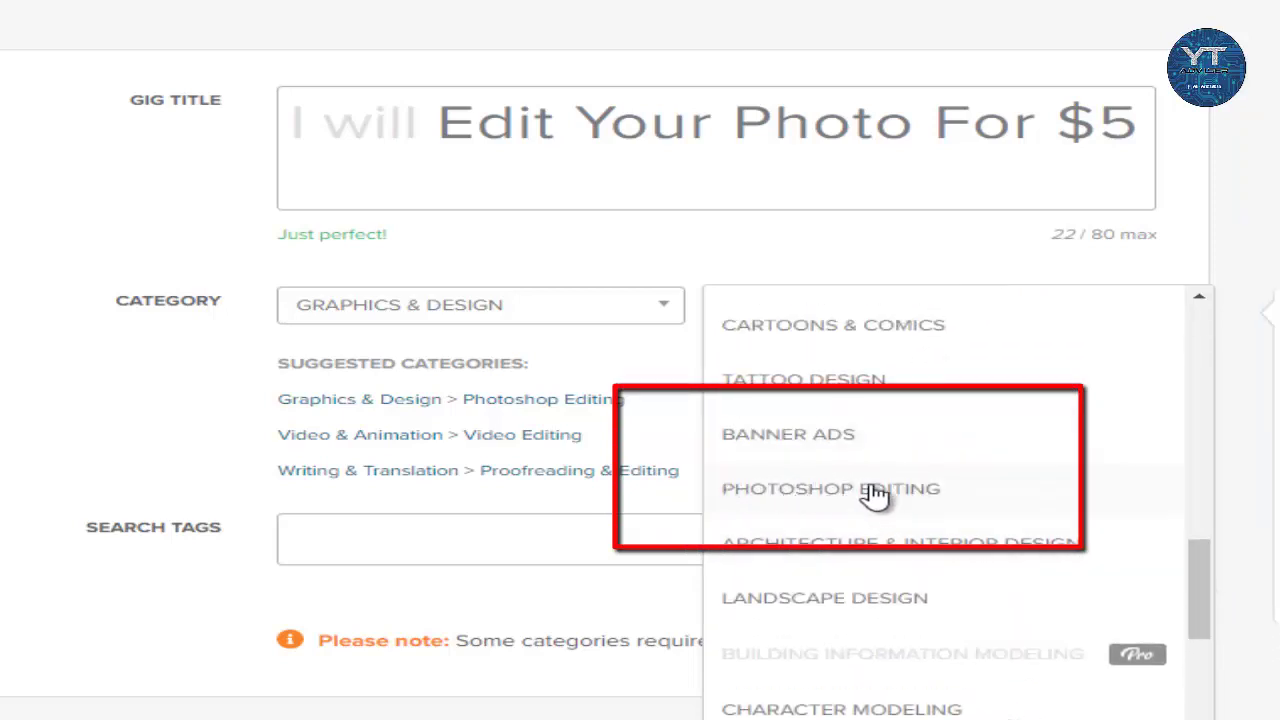
click(905, 502)
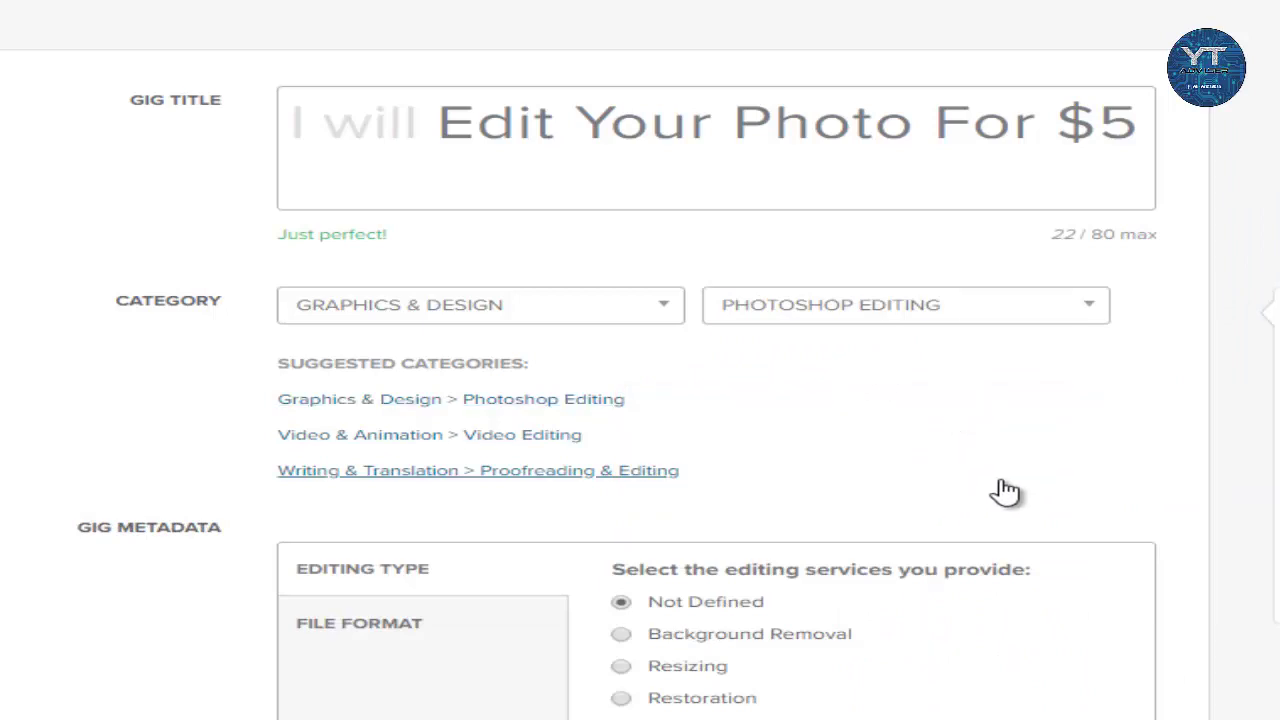
Step: Add the search tags "photo edit", "photoshop work" and "cb edit" to the gig
scroll(676, 444, down, 5)
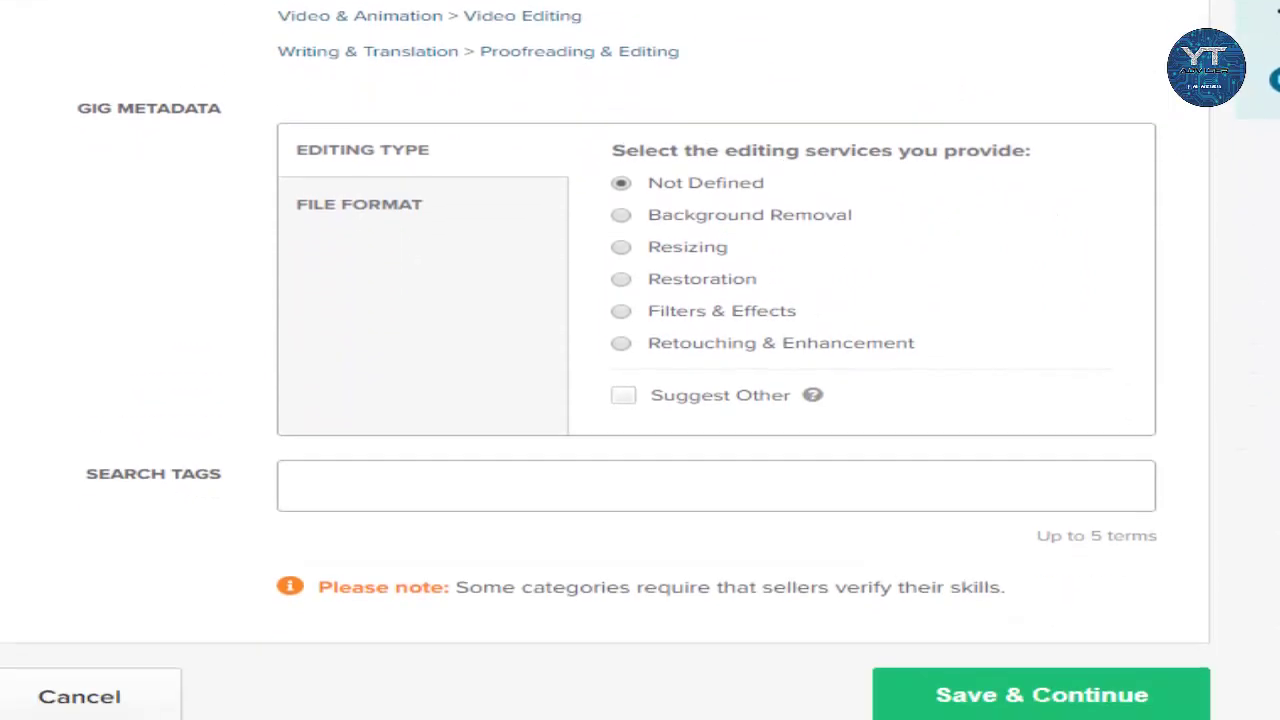
click(692, 478)
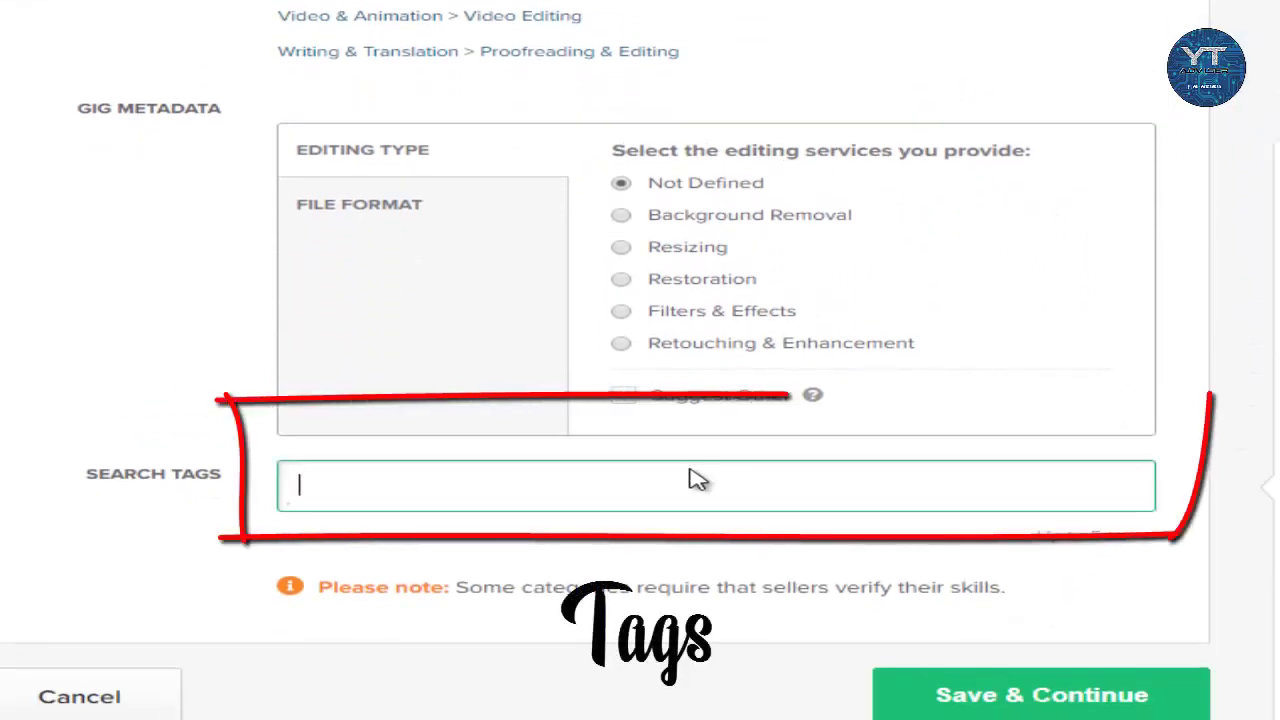
text(photo edi)
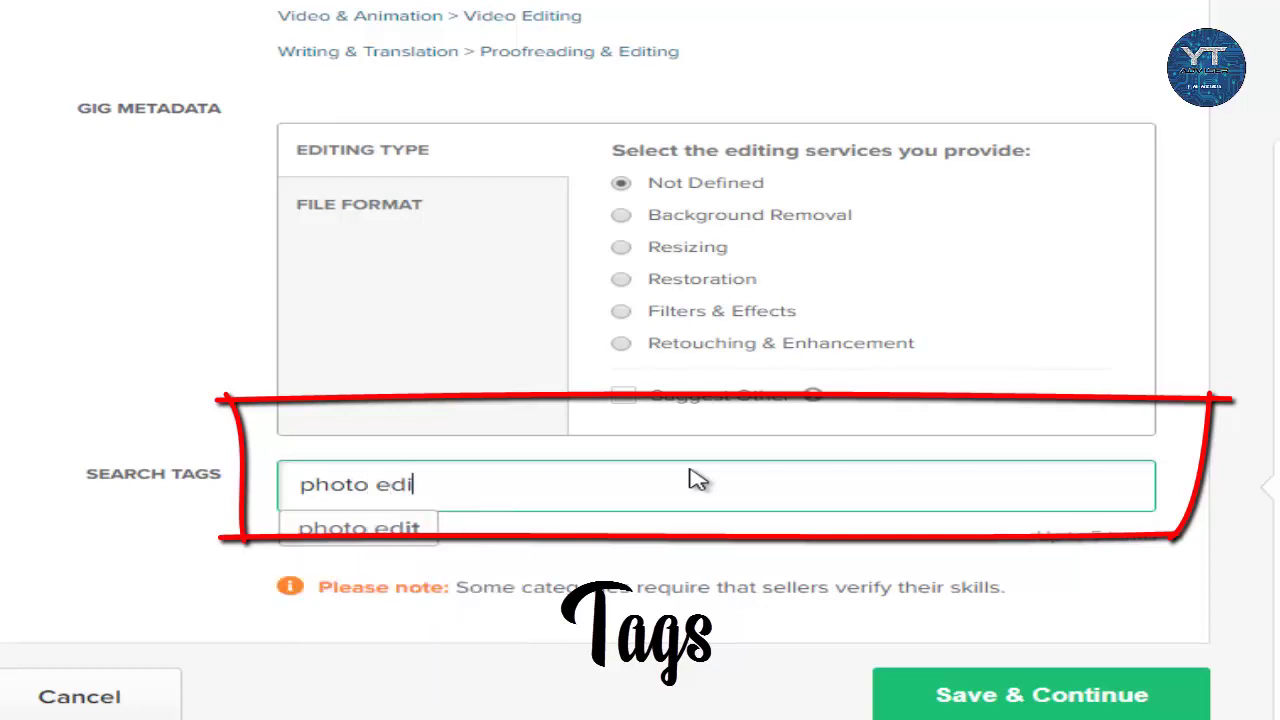
text(t)
key(Return)
text(photoshop)
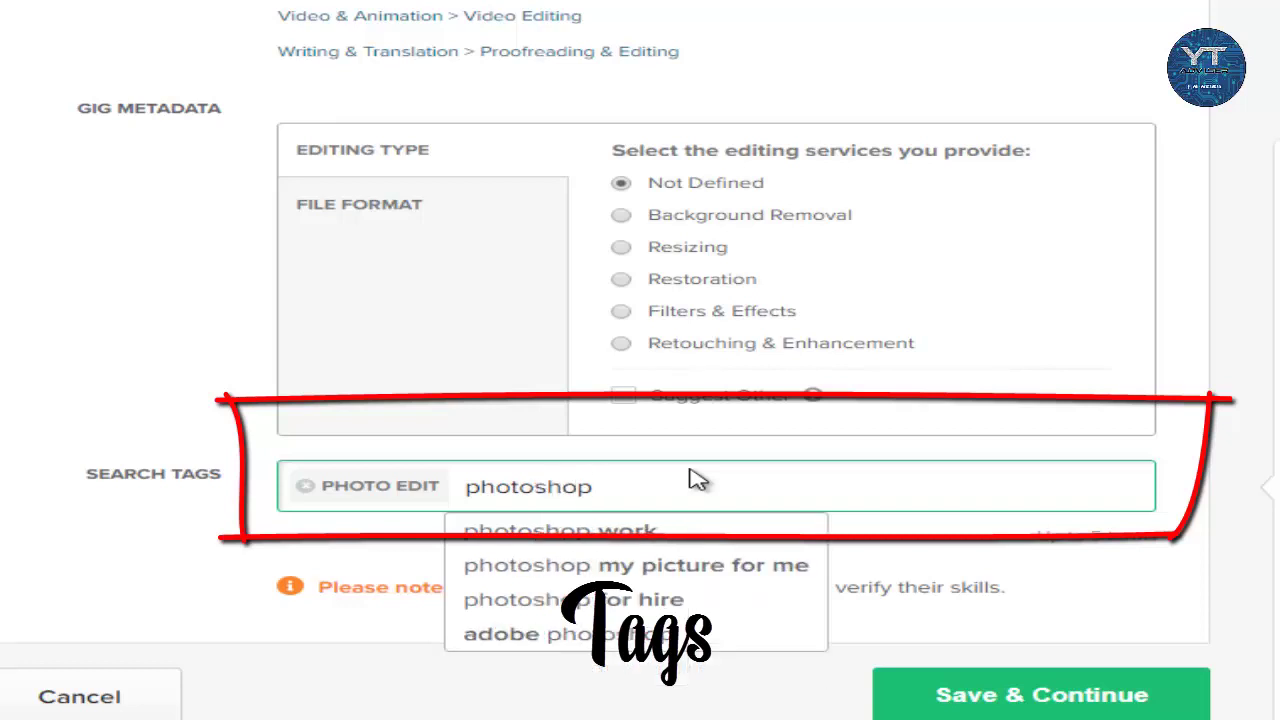
click(749, 541)
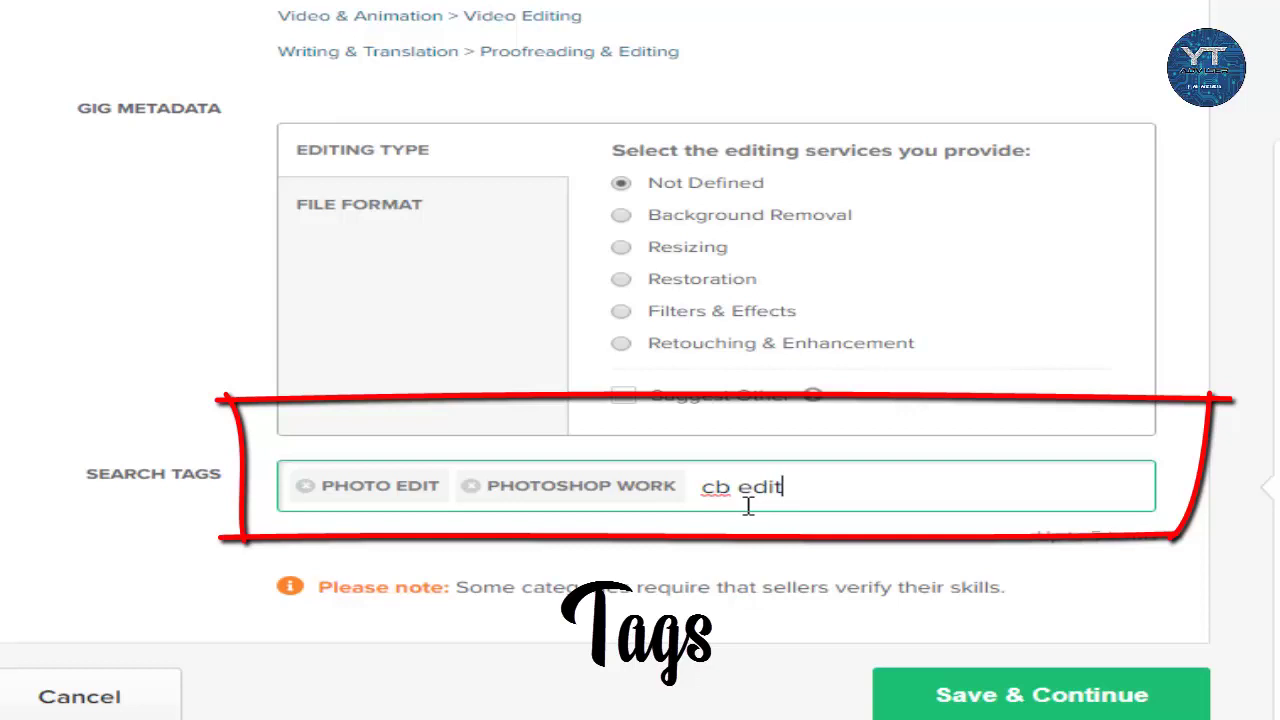
text(cb edit)
key(Return)
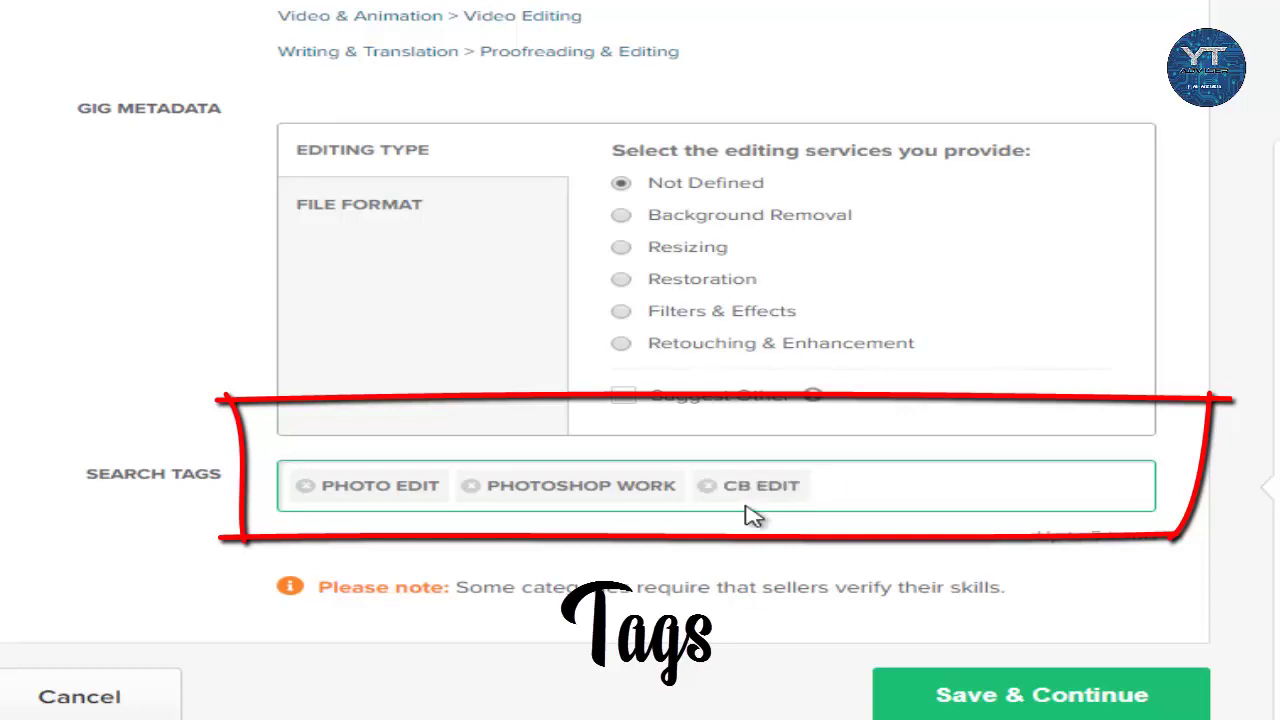
Step: Add "adobe photoshop" and "fb pics" as further search tags for the gig
text(adobe p)
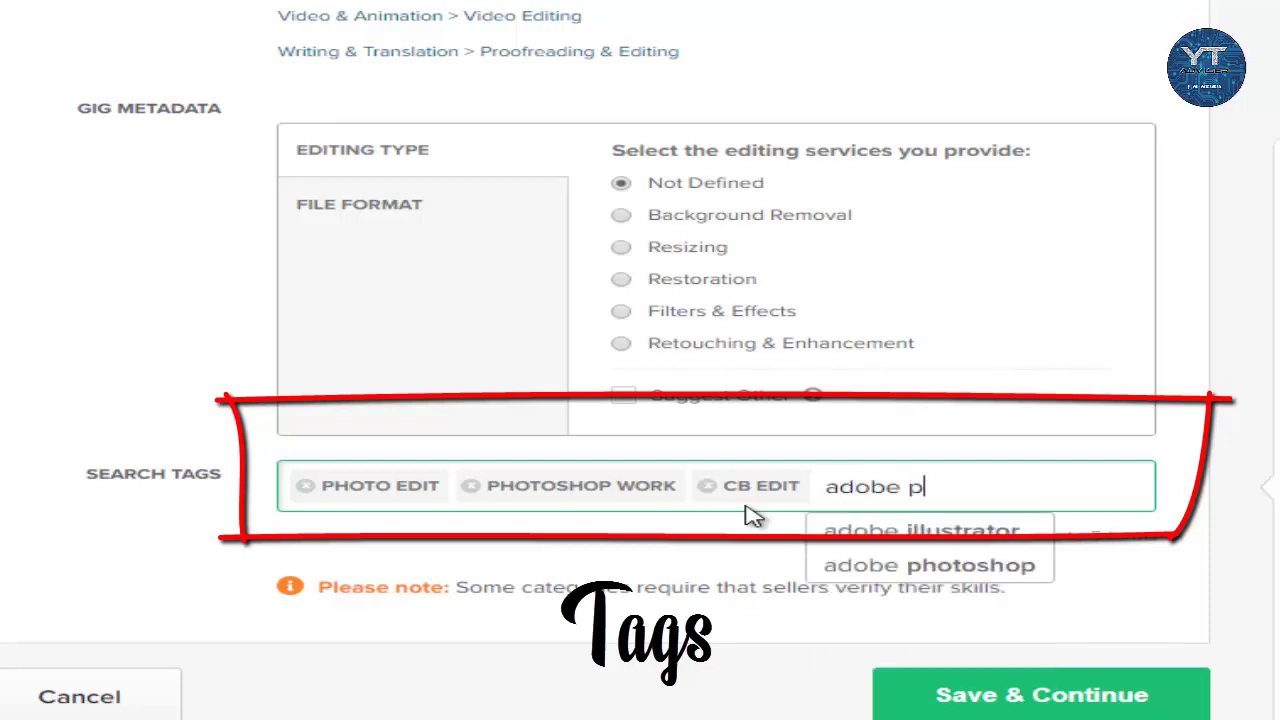
text(hotoshop)
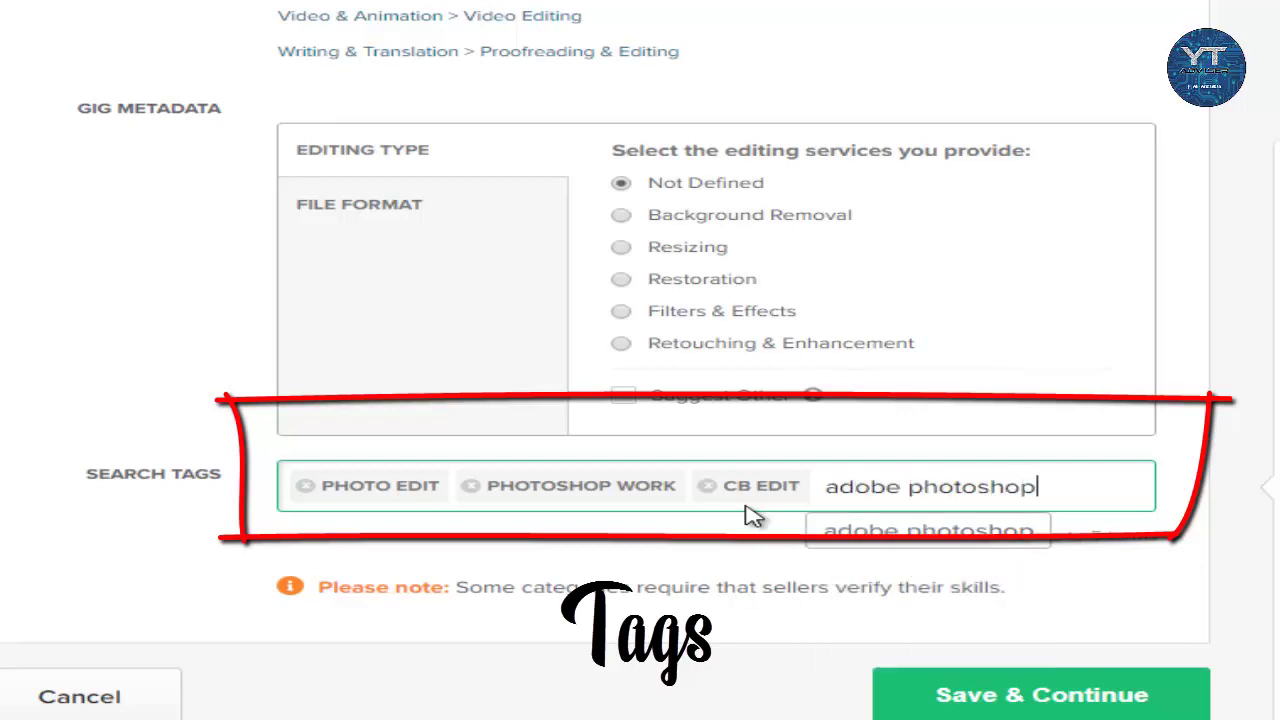
key(Return)
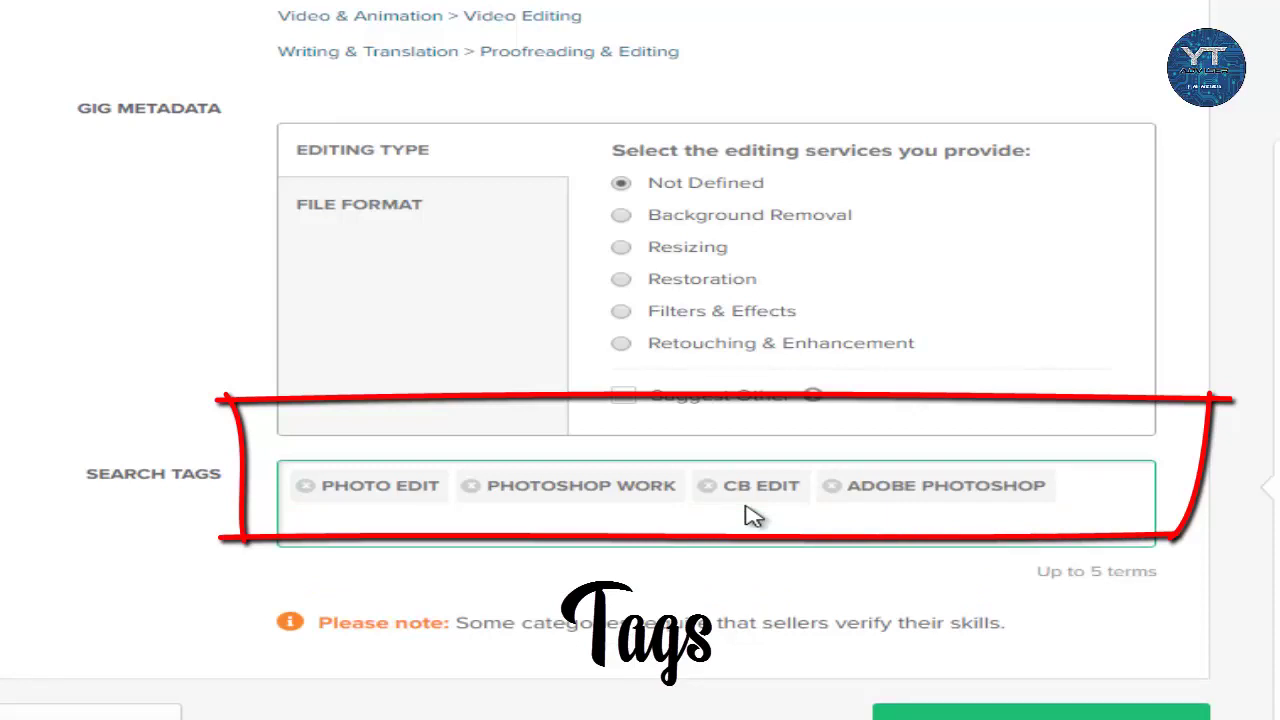
text(fb )
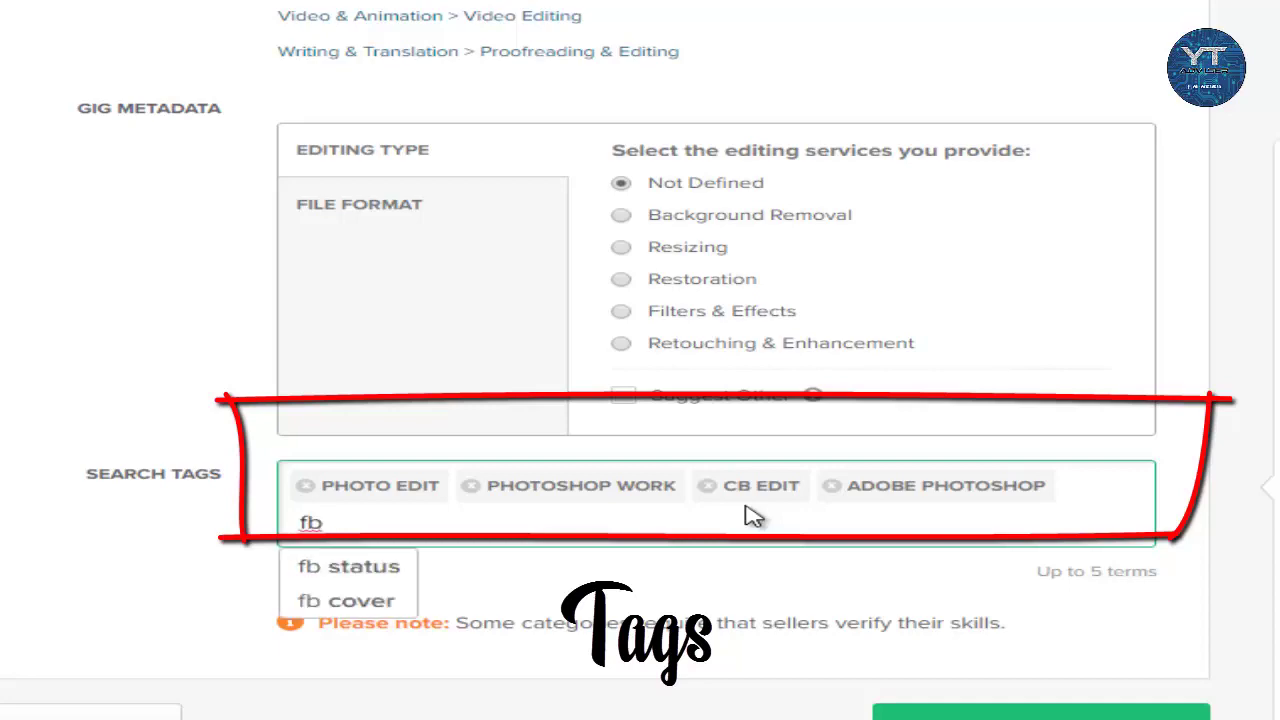
text(pics)
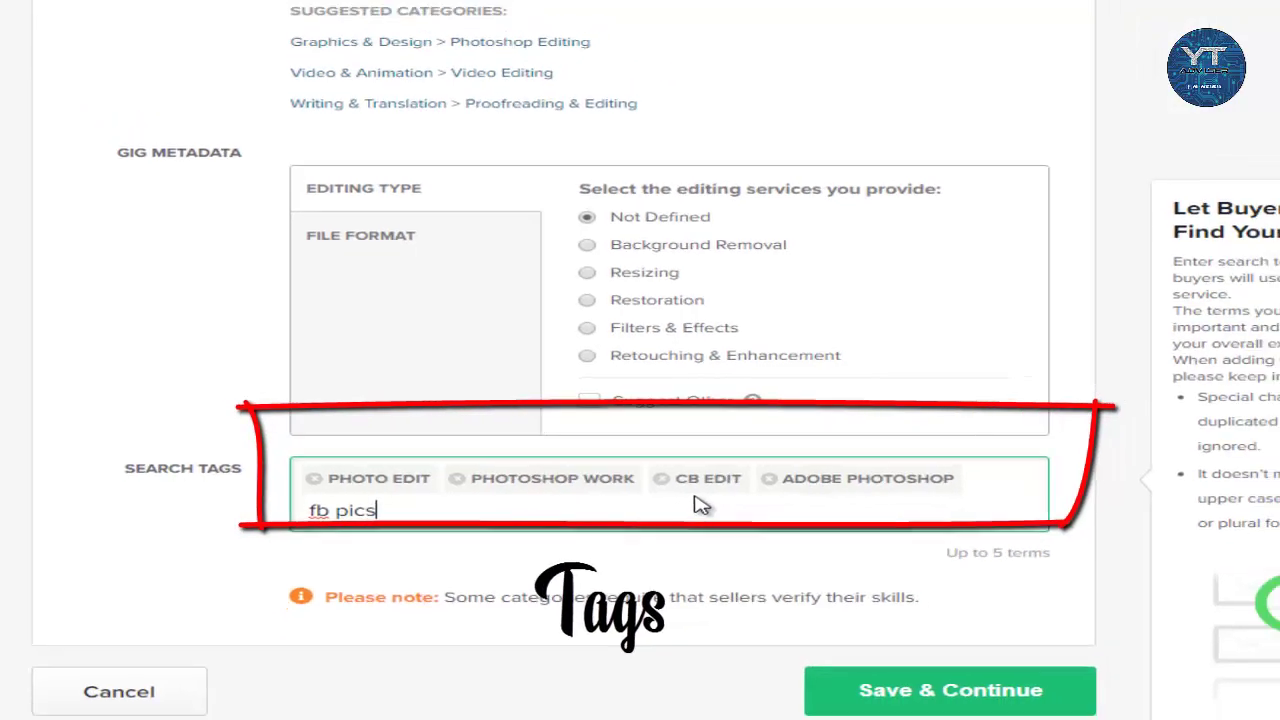
key(Return)
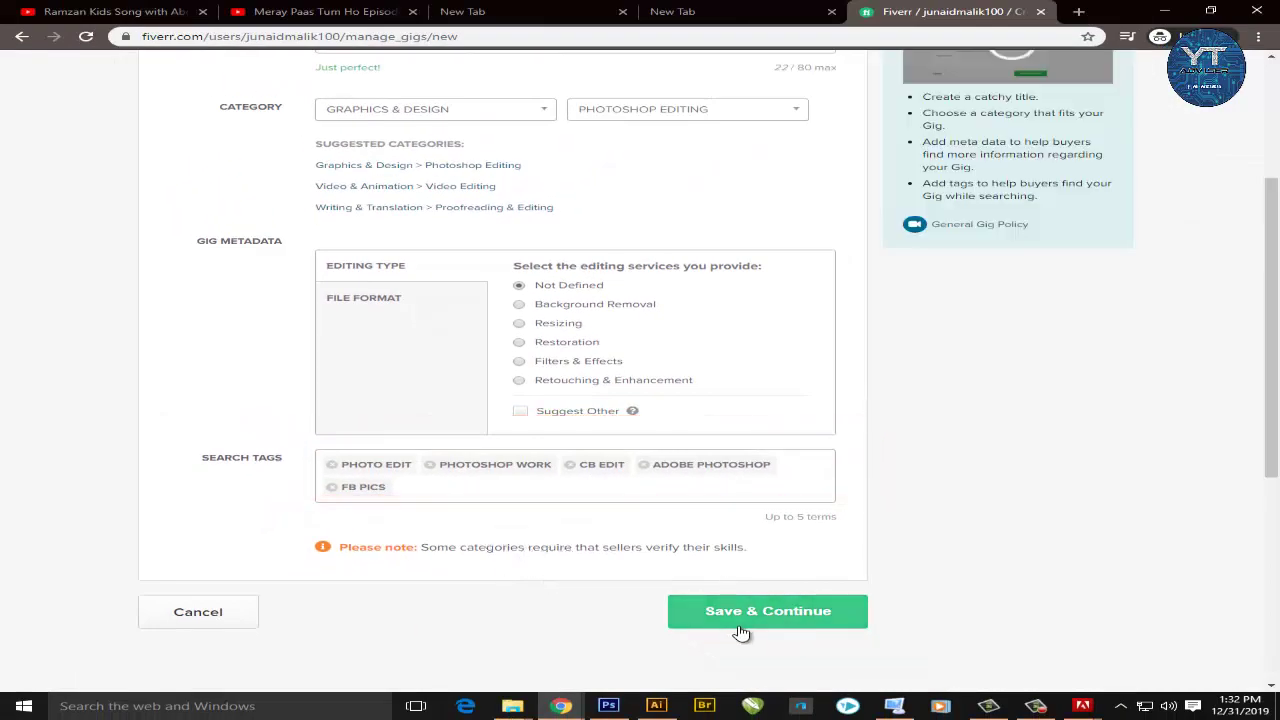
Step: Try to save the gig overview and continue, then read the message below the gig title
click(766, 617)
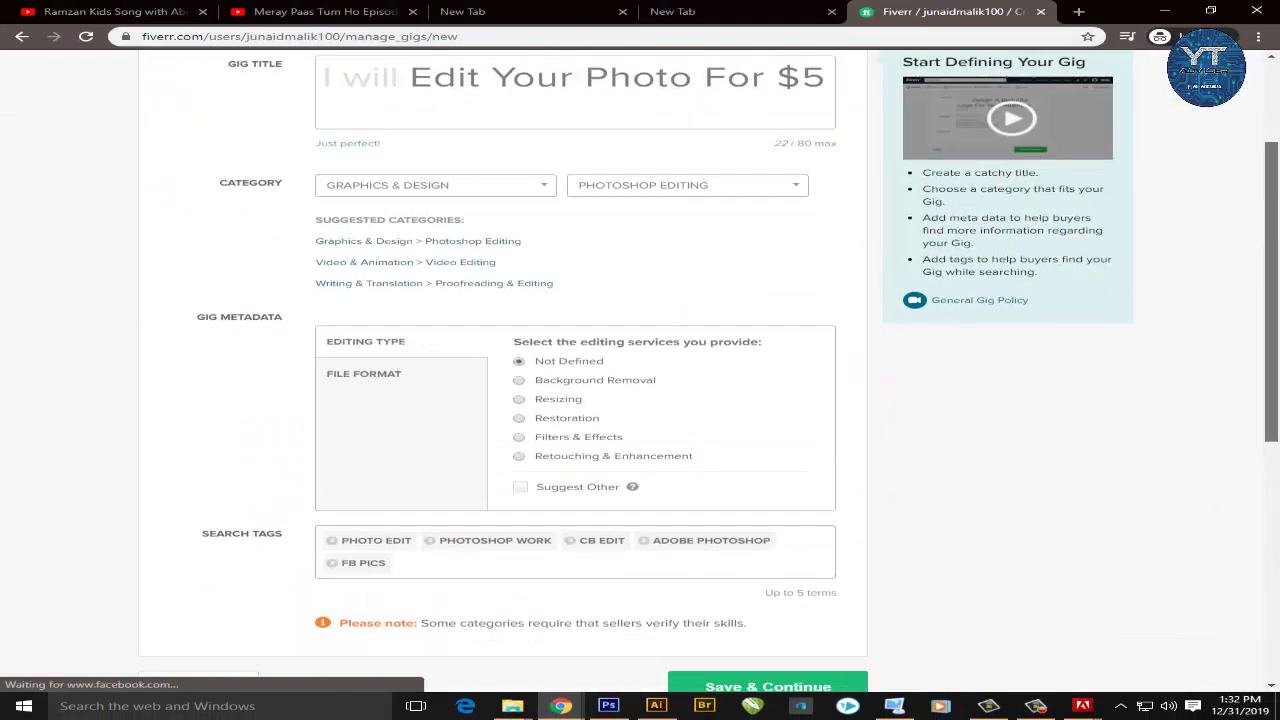
drag(343, 279, 528, 278)
click(624, 278)
drag(664, 278, 686, 278)
click(748, 282)
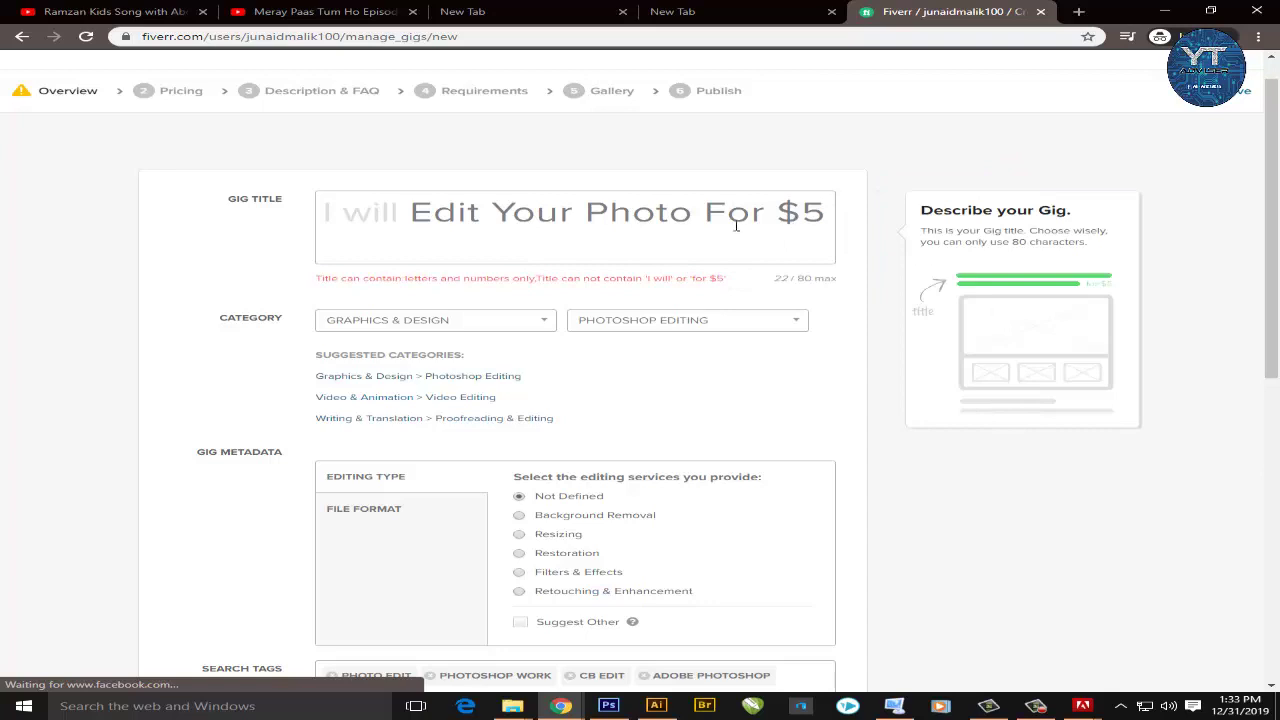
Step: Replace "For $5" in the gig title with "within 24 Hr", and save the overview to continue to pricing
drag(784, 211, 828, 209)
drag(708, 213, 824, 207)
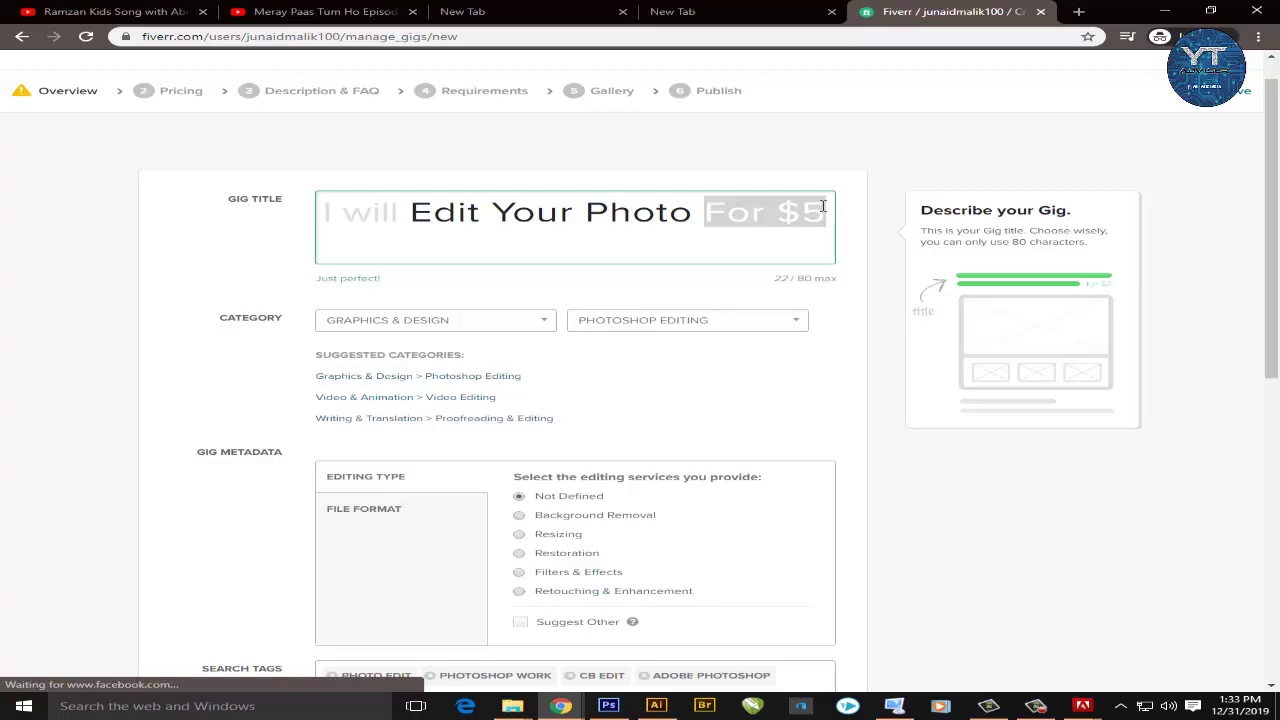
text(within)
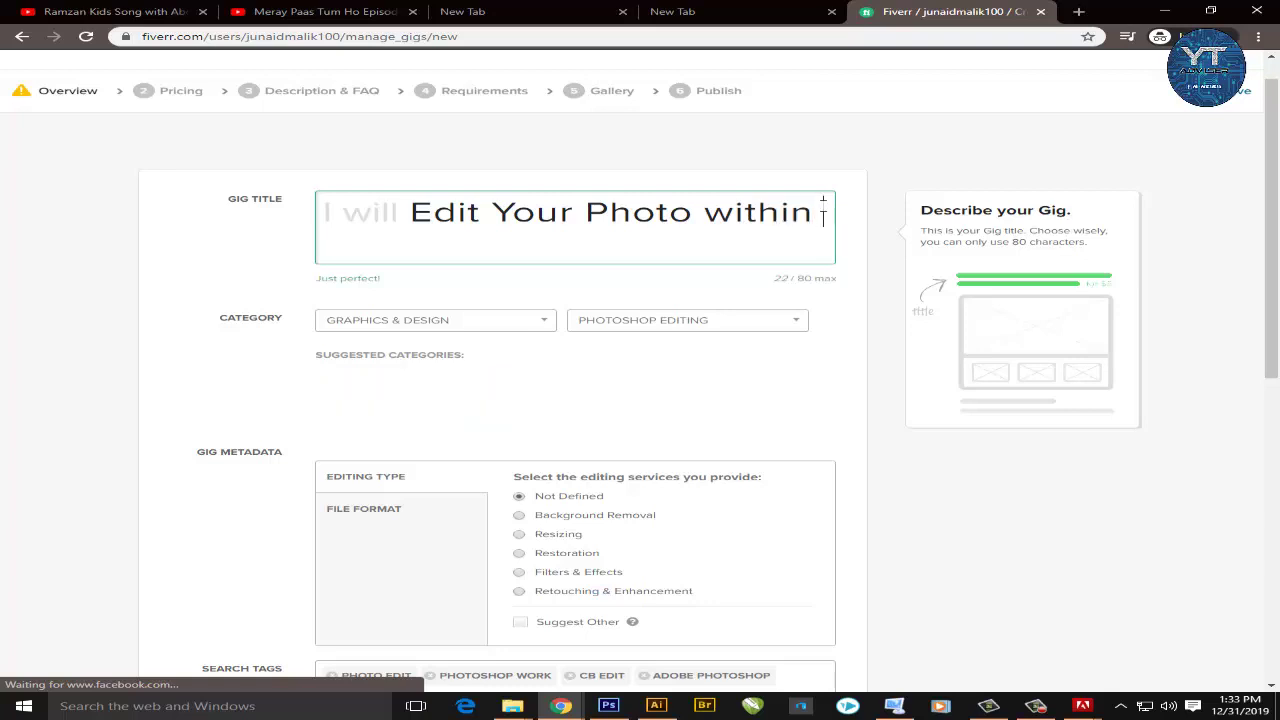
text(24 Hr)
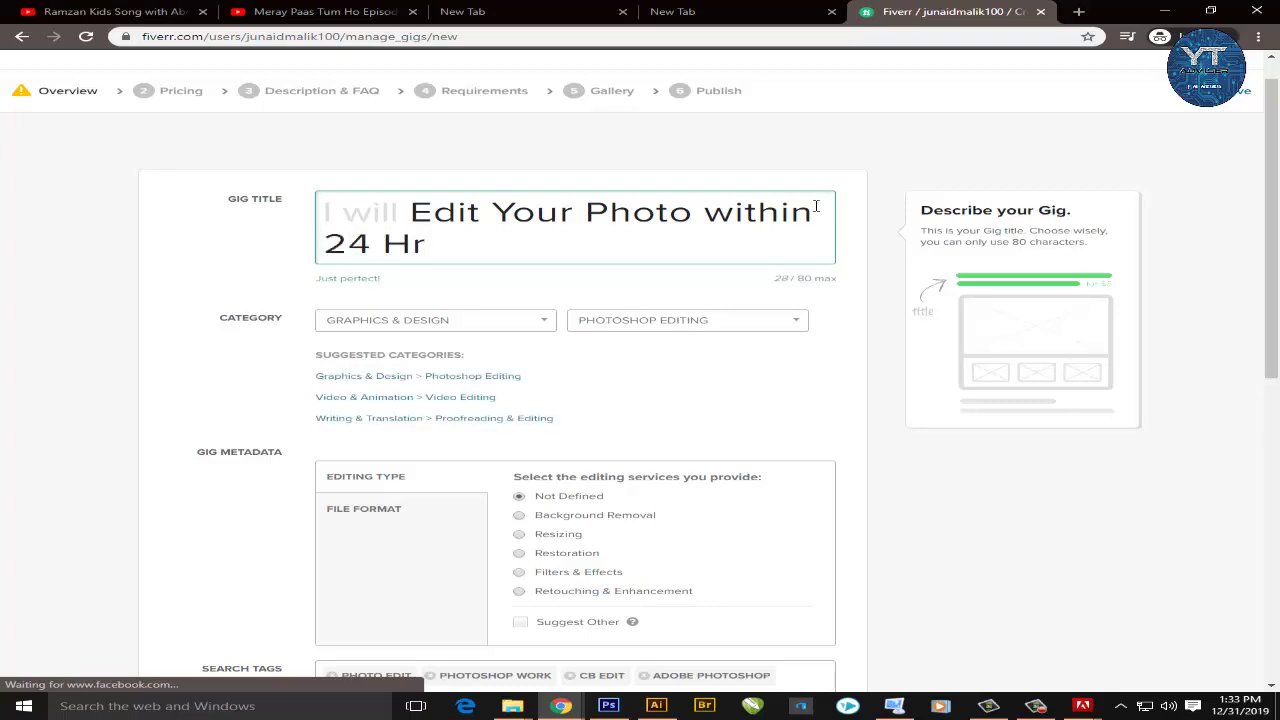
scroll(1278, 303, down, 2)
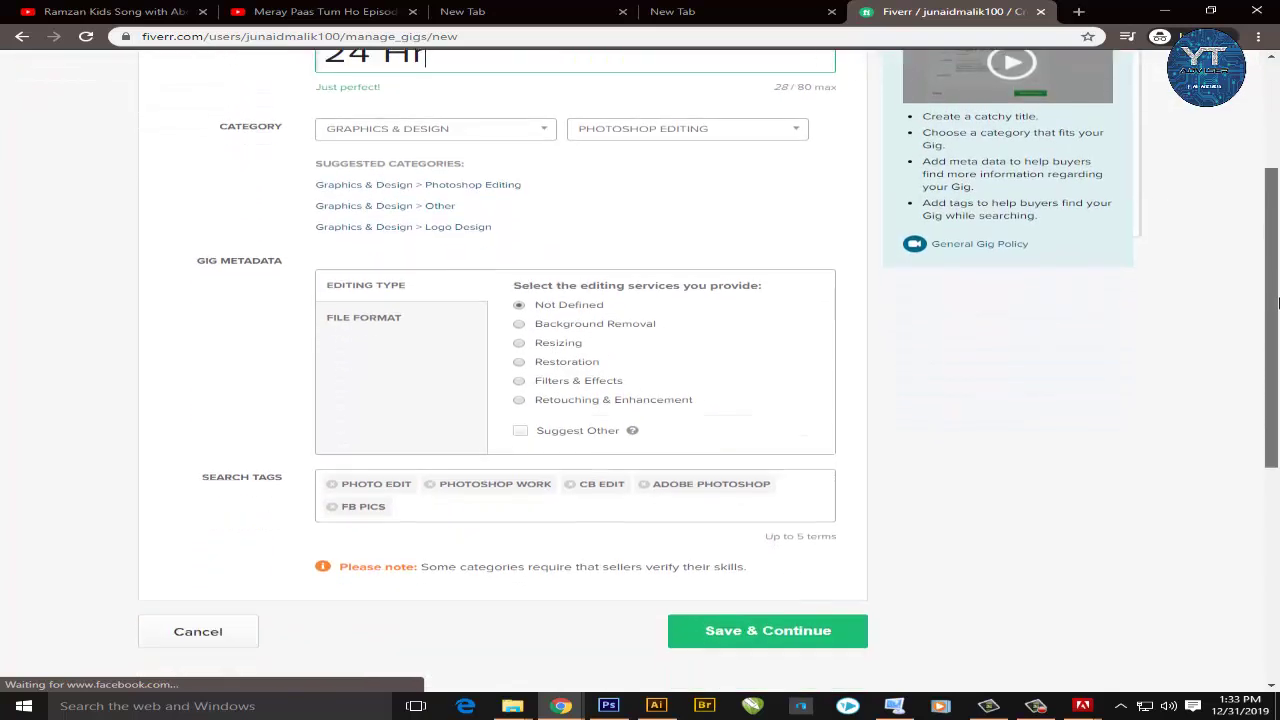
scroll(1278, 303, down, 2)
click(723, 457)
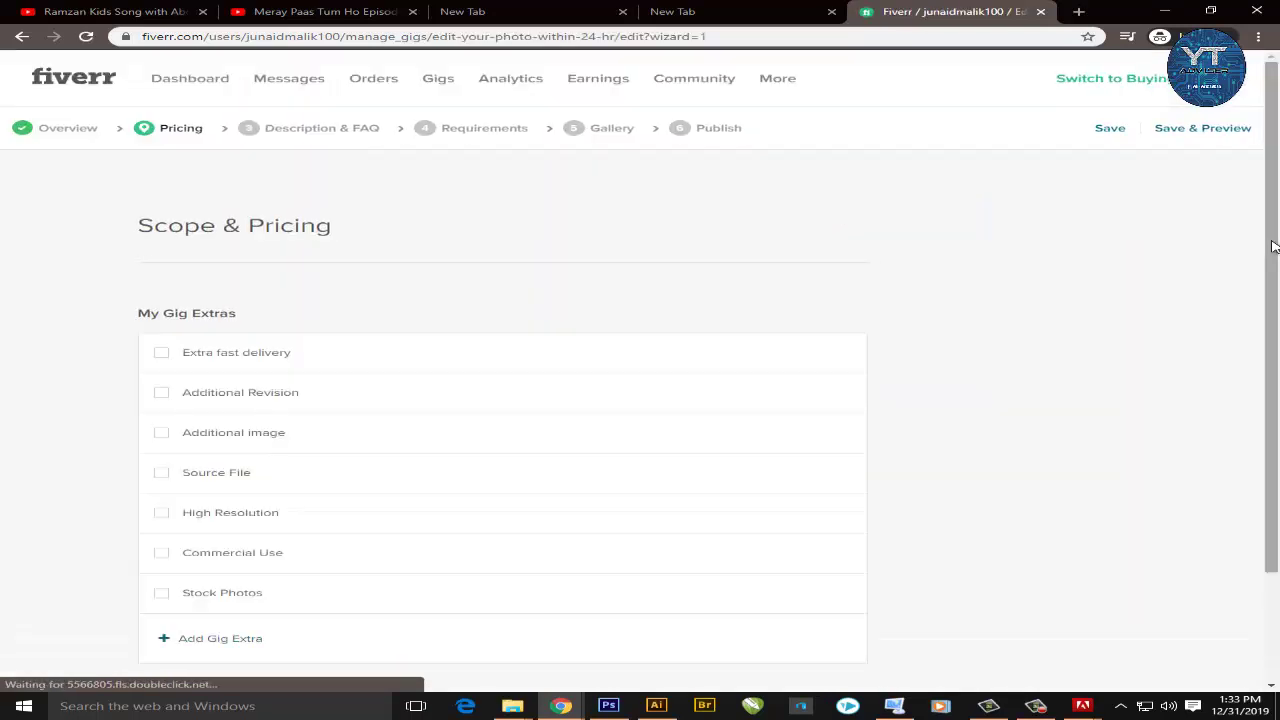
Step: Turn off the three-package option and fill in the single package with the name "Basic" and description "I will edit your photo within 24hr"
scroll(886, 206, up, 1)
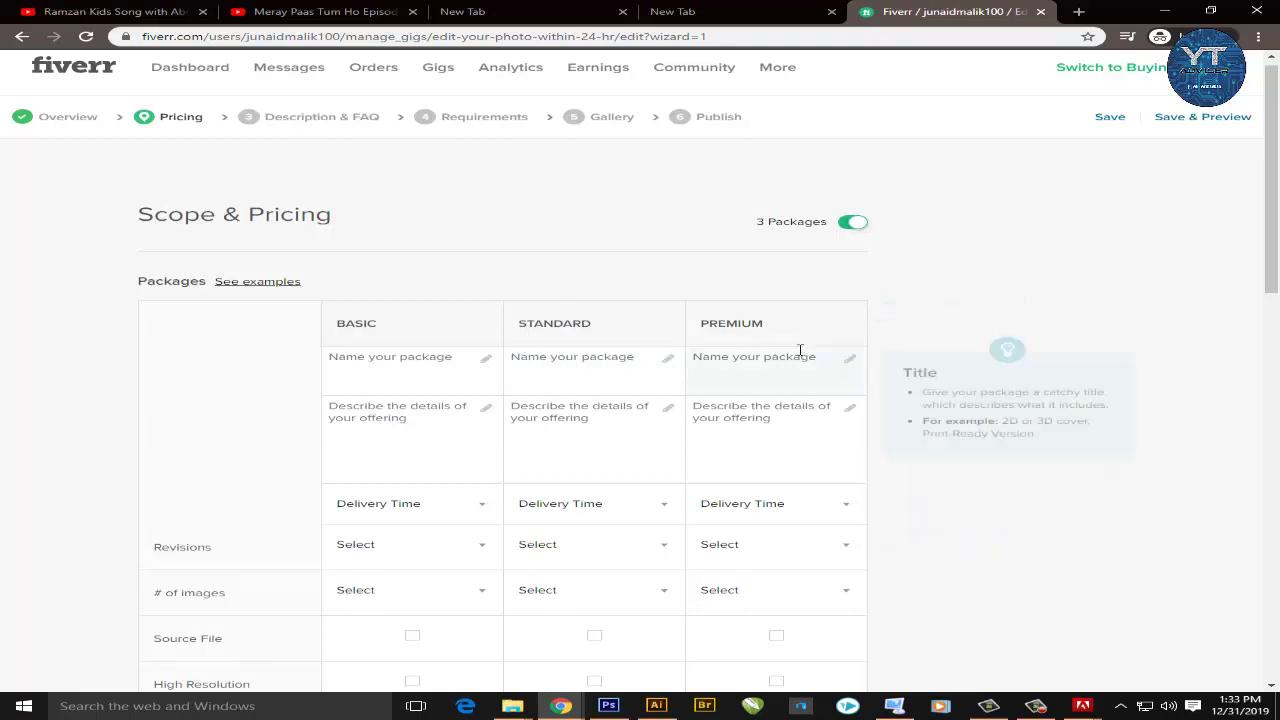
click(853, 224)
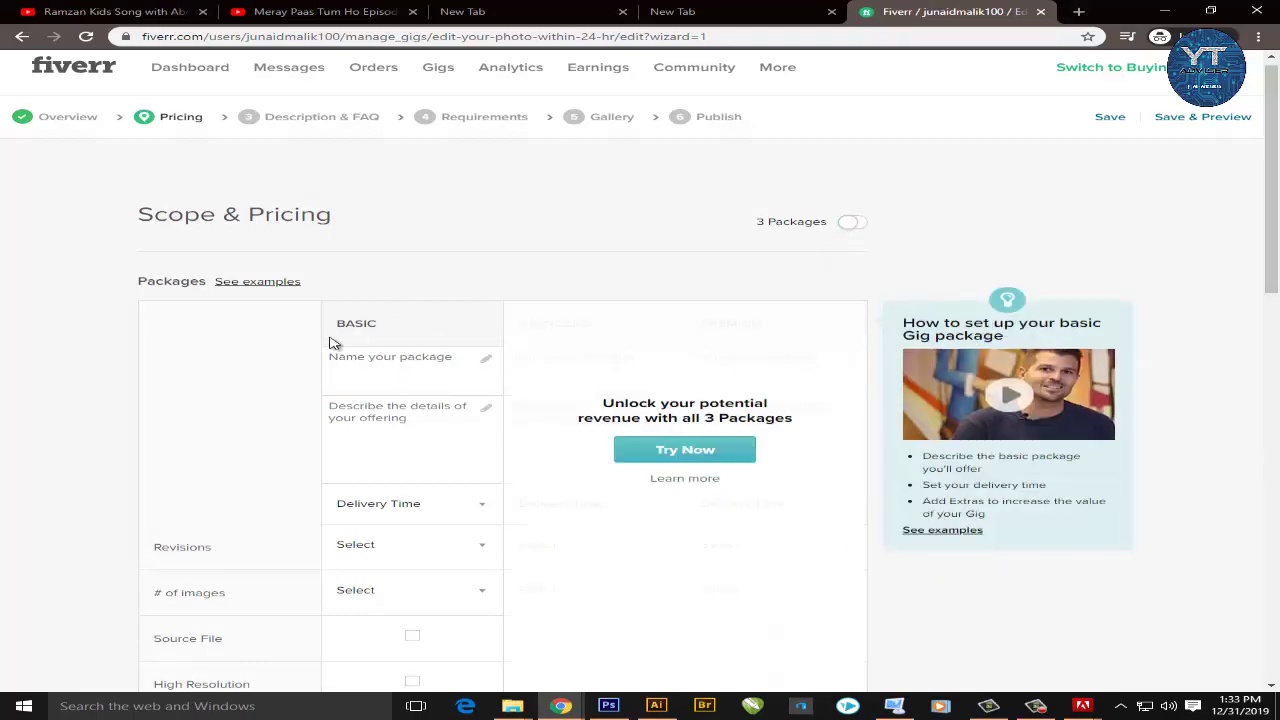
click(399, 362)
text(Basic)
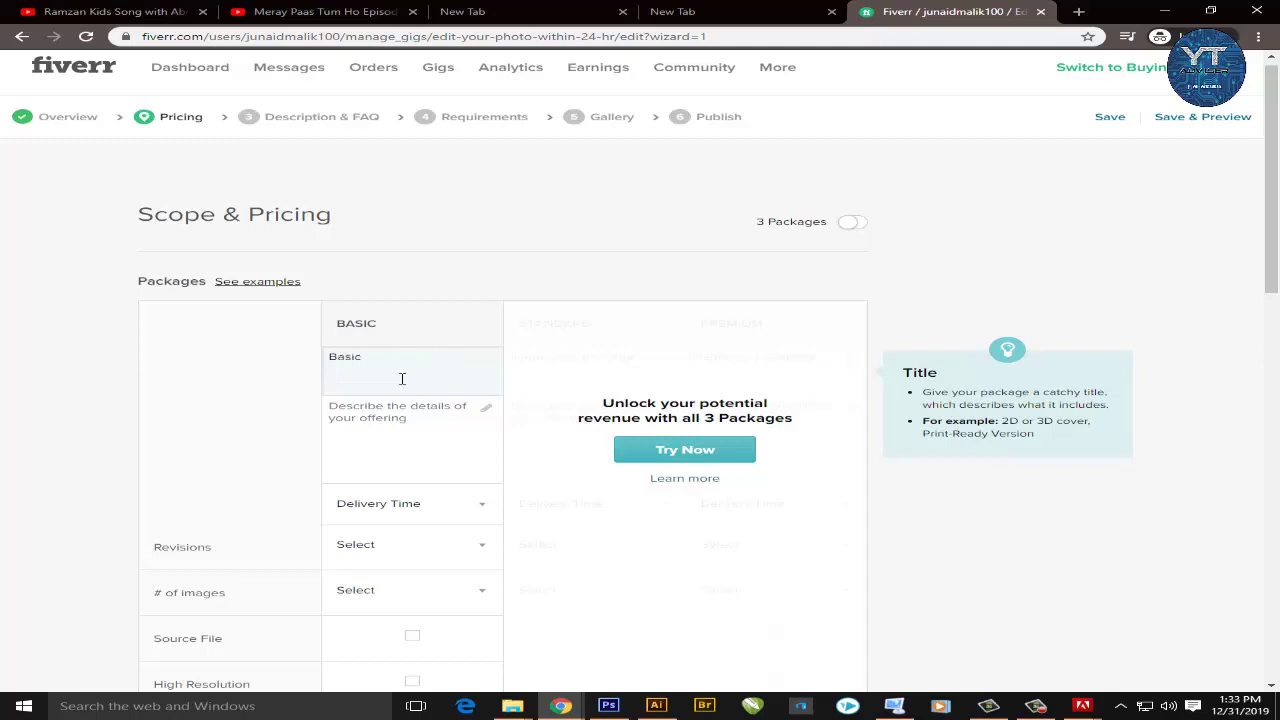
click(402, 418)
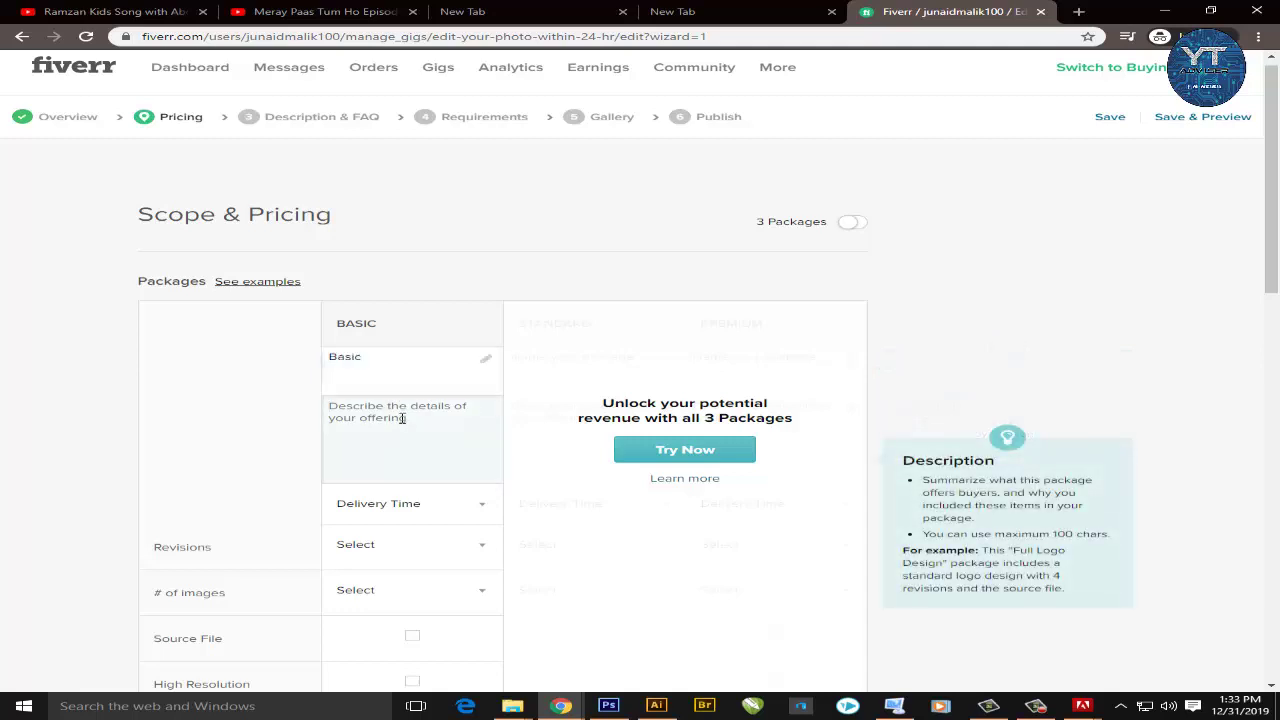
text(I)
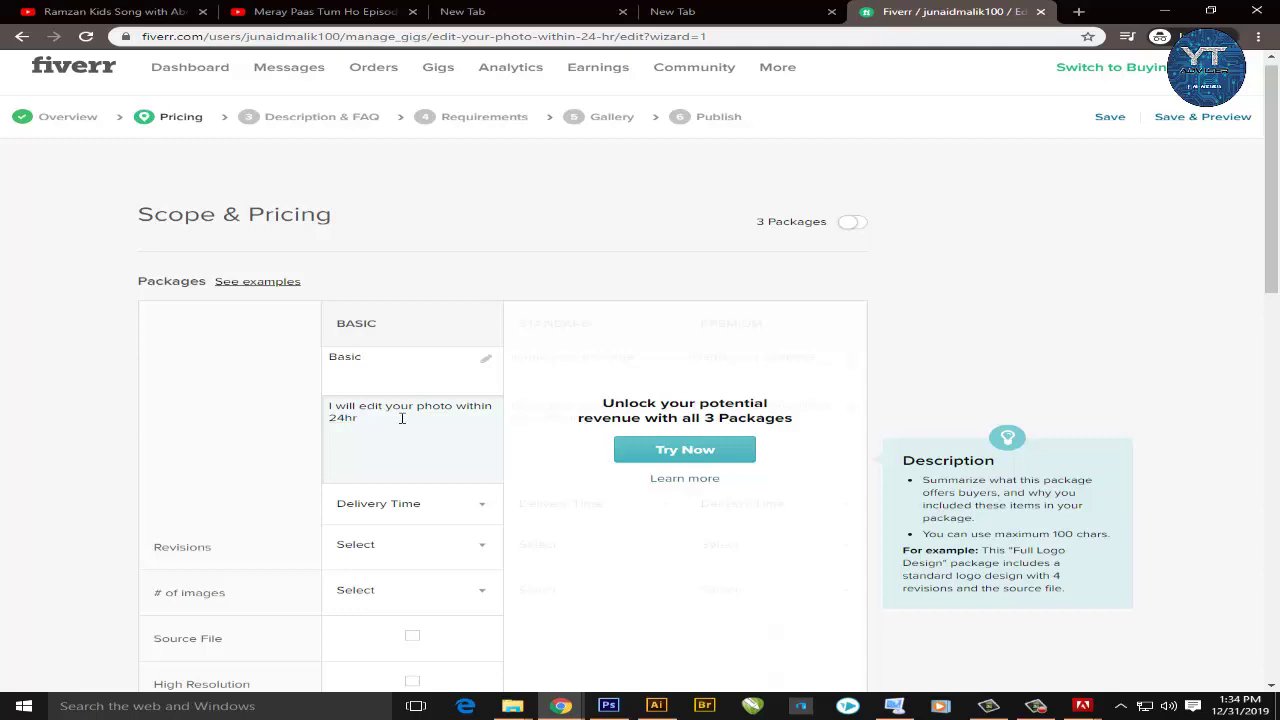
Step: Set the Basic package's delivery time to 1 Day Delivery after looking through the longer delivery options
click(352, 503)
click(370, 515)
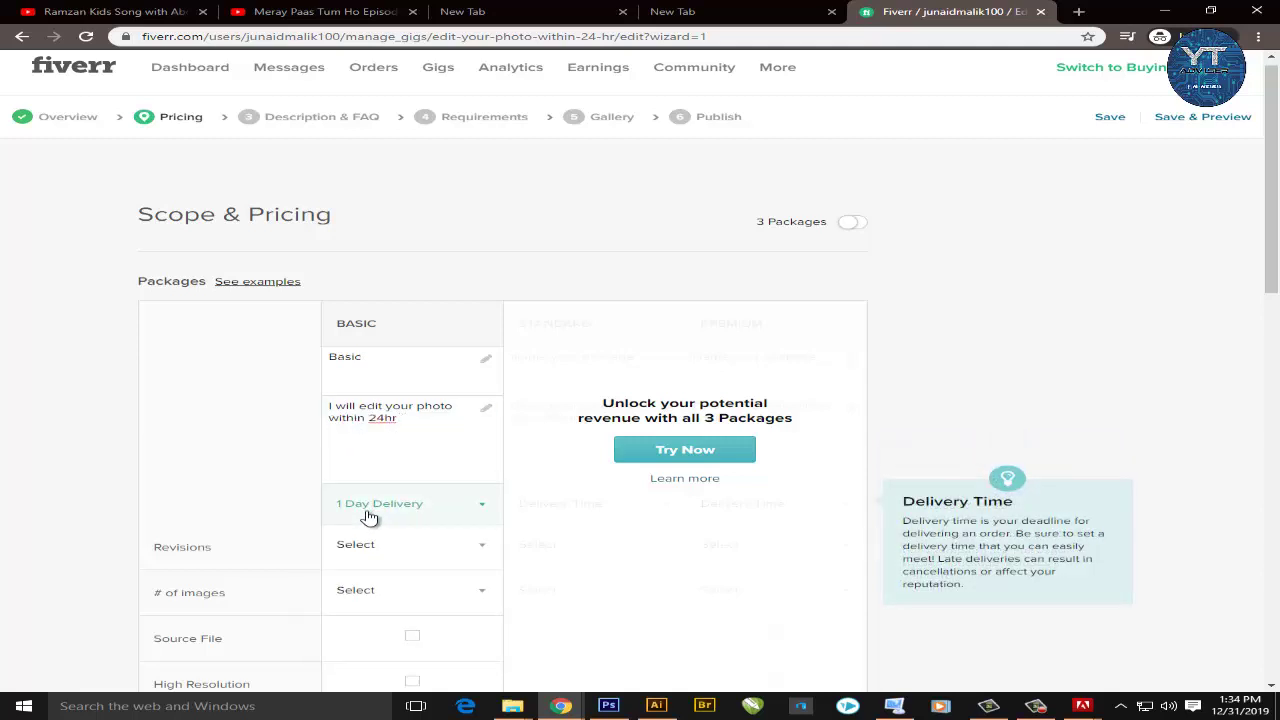
click(433, 515)
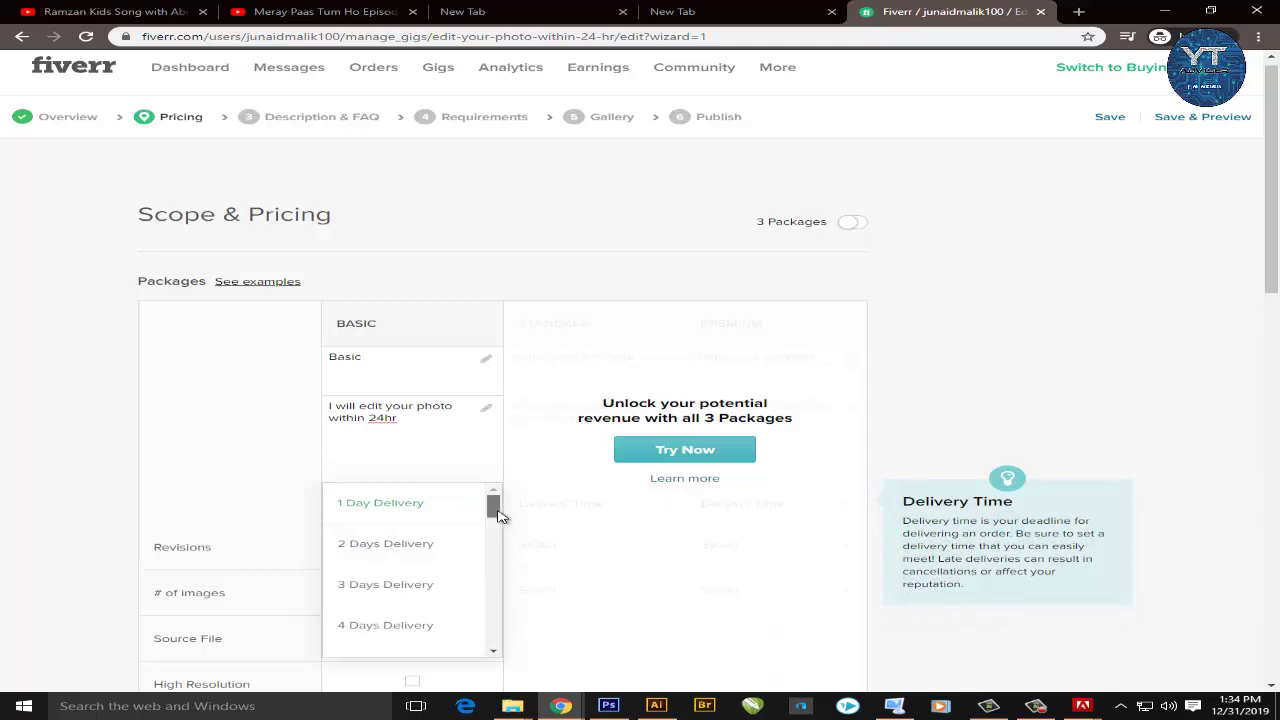
drag(491, 506, 497, 646)
scroll(420, 620, up, 3)
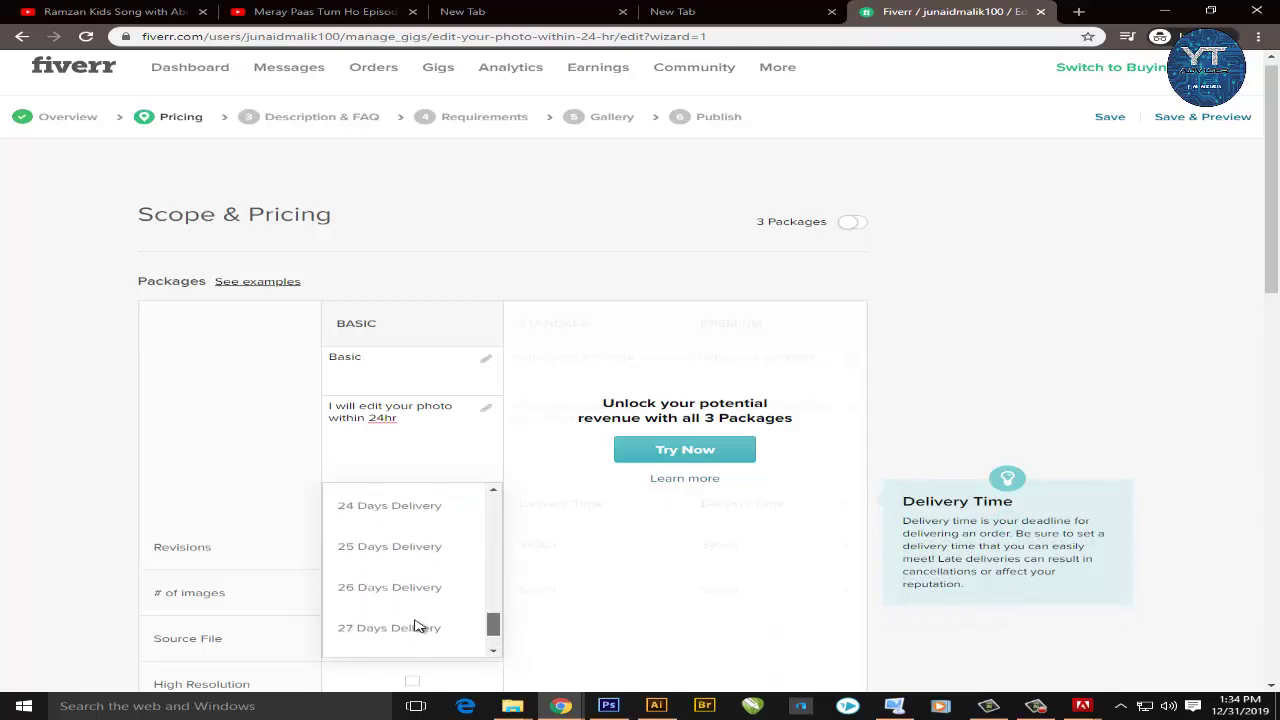
scroll(425, 595, up, 7)
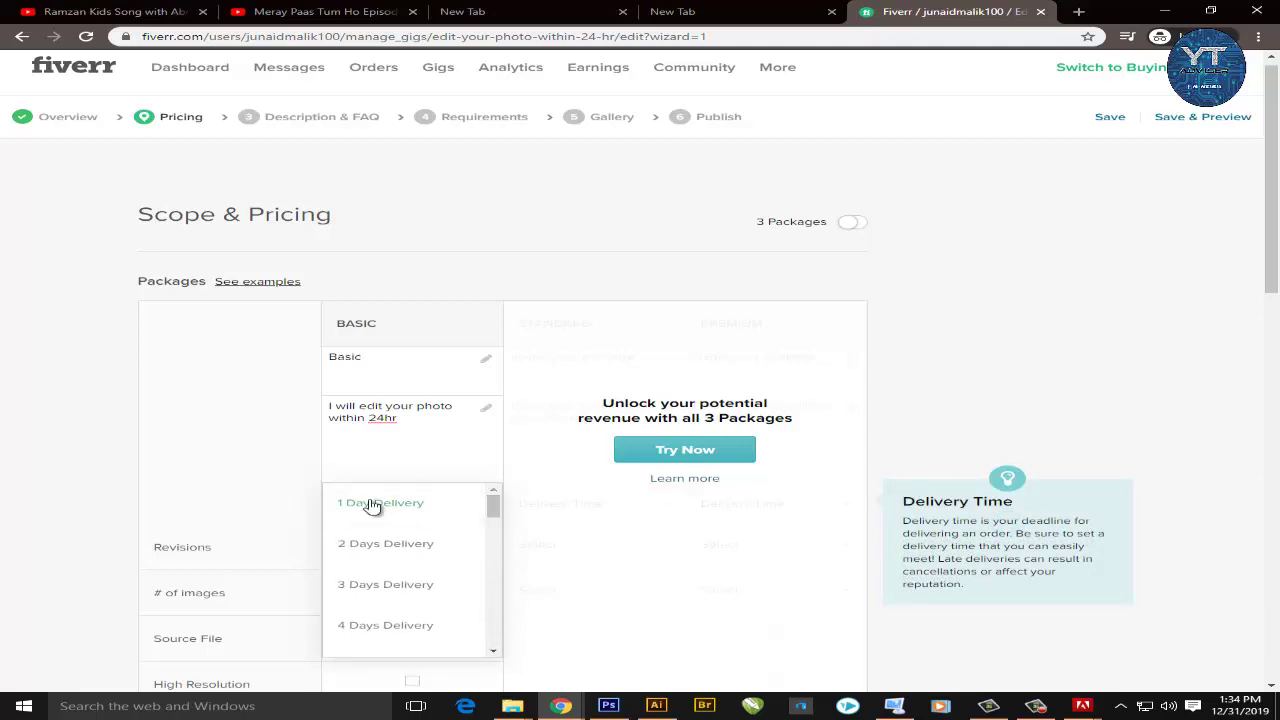
click(373, 505)
Step: Set the Basic package to unlimited revisions and 1 image
drag(1274, 238, 1278, 318)
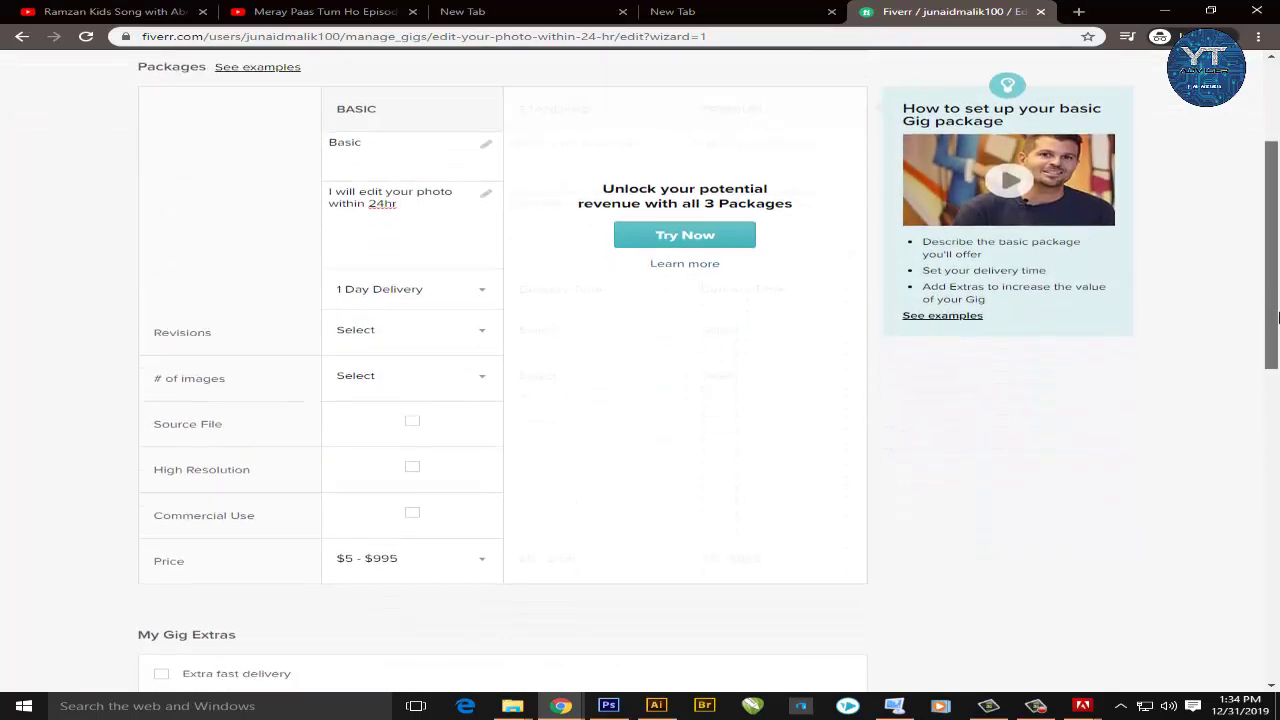
drag(216, 330, 150, 337)
click(232, 342)
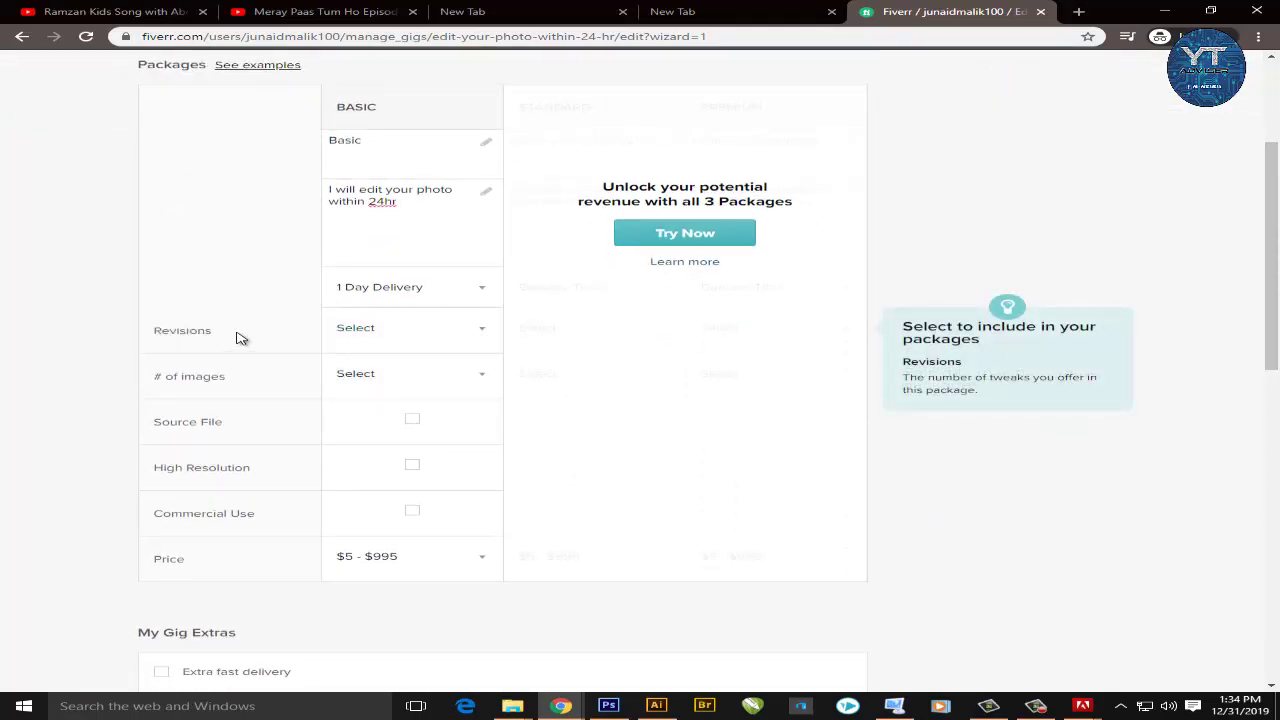
click(383, 329)
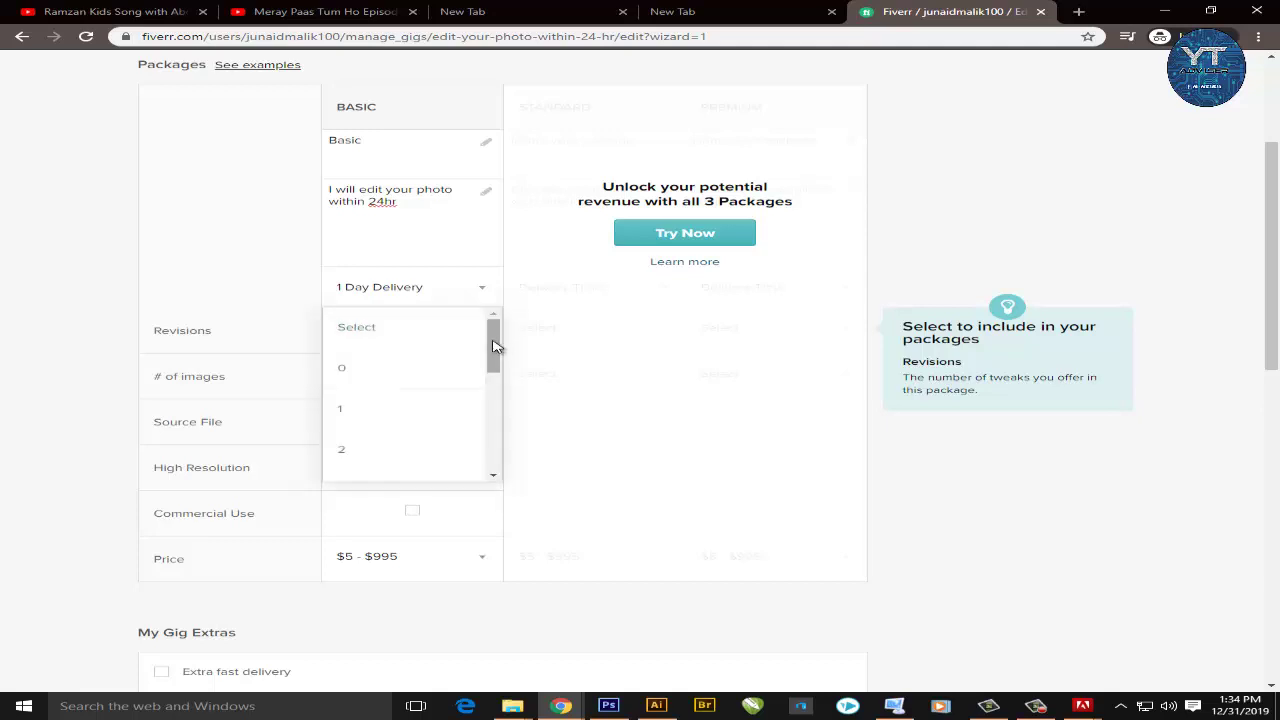
drag(492, 343, 492, 462)
click(363, 463)
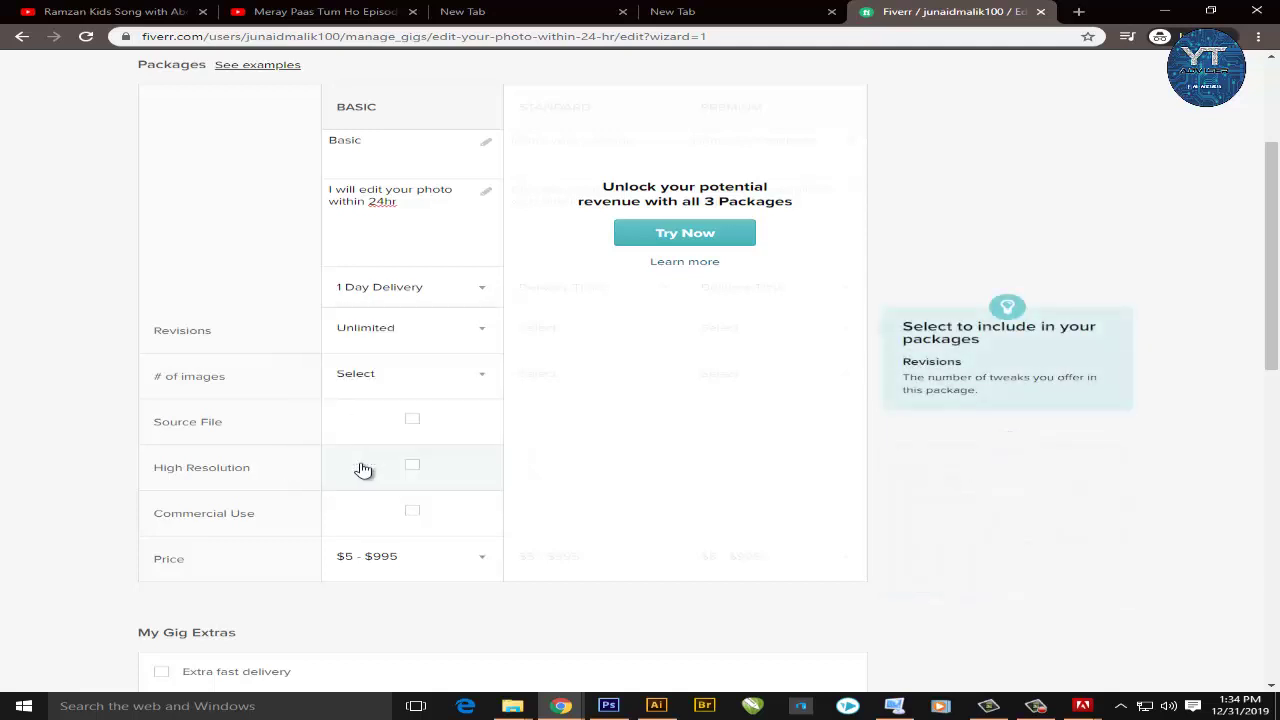
click(415, 385)
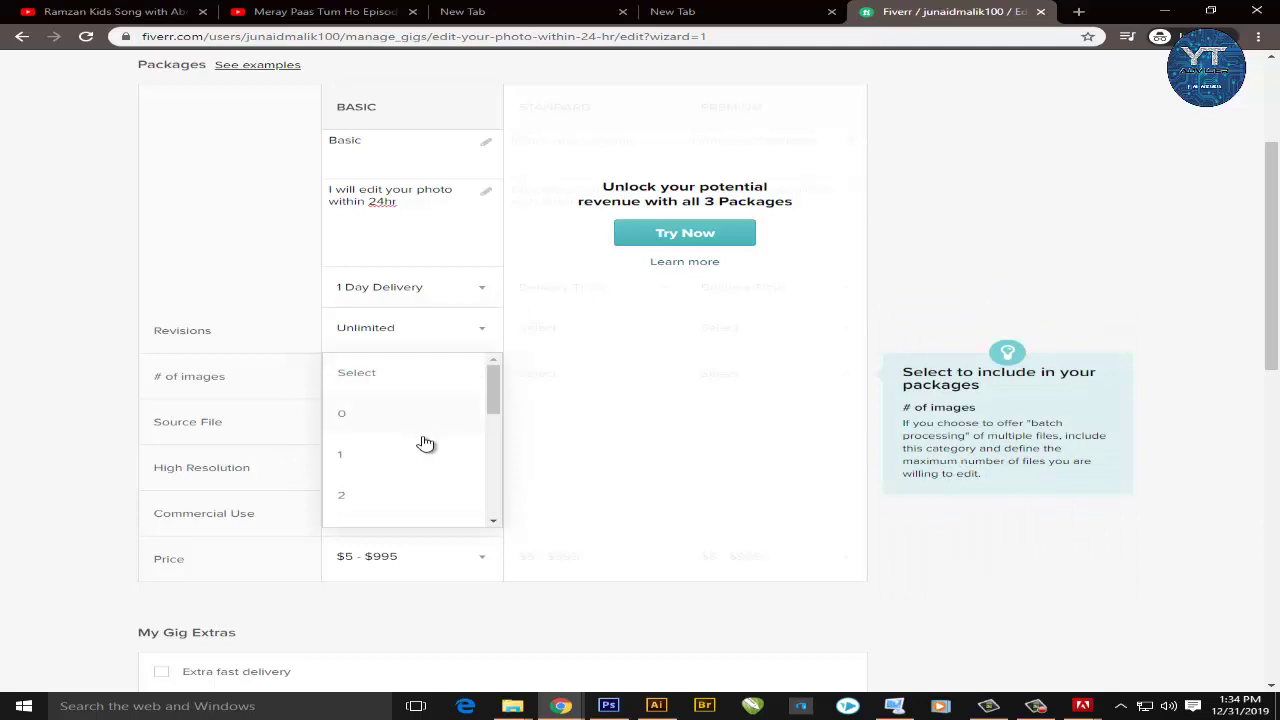
click(352, 457)
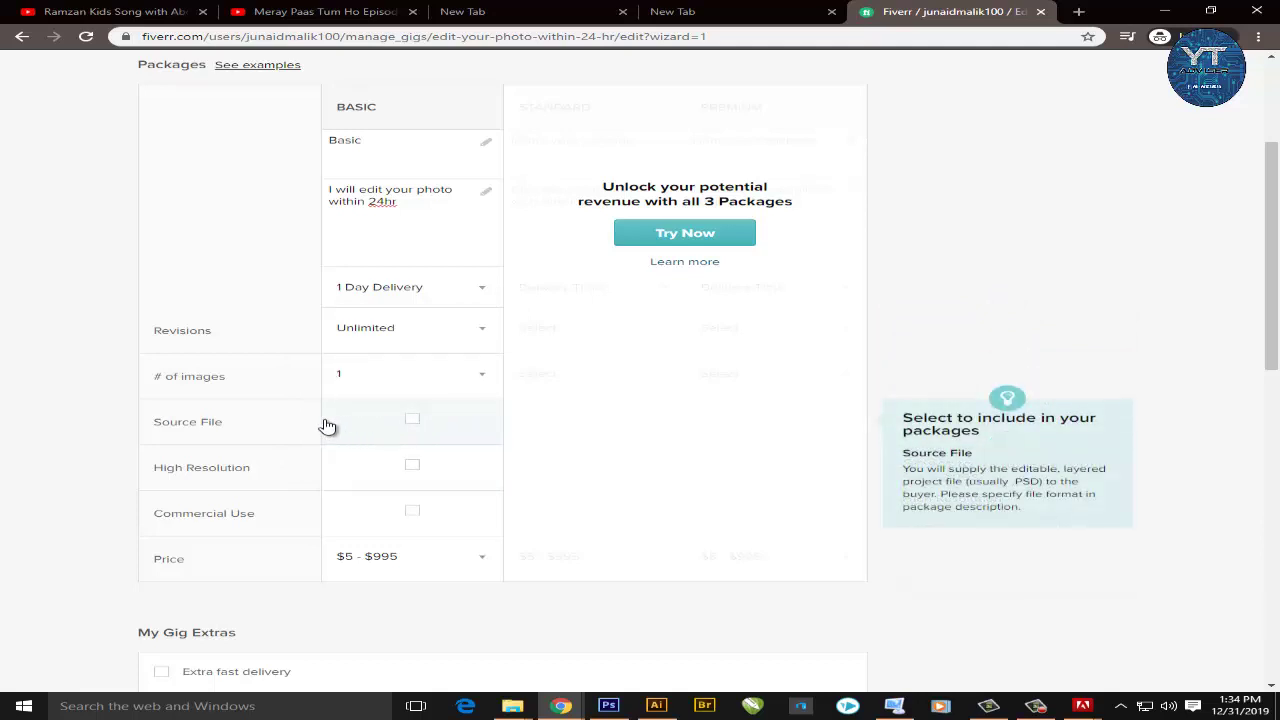
Step: Include source file, high resolution and commercial use in the Basic package, and set its price to $5
click(412, 419)
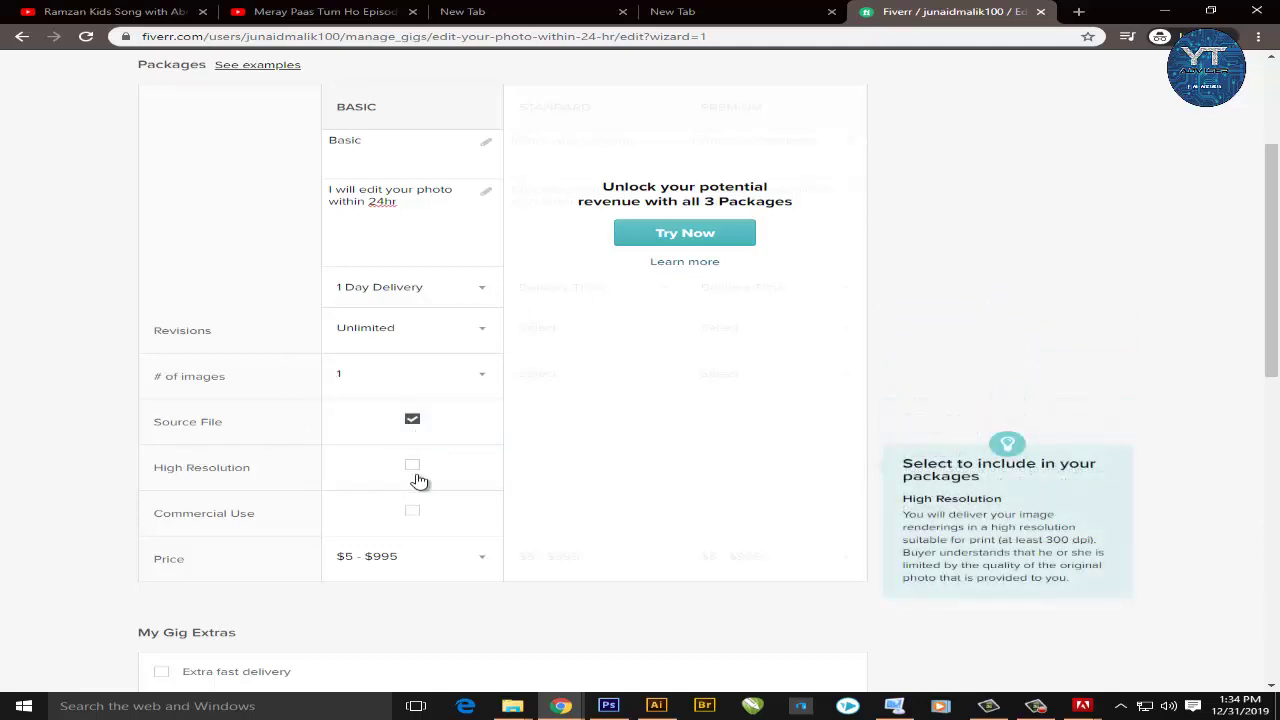
click(413, 466)
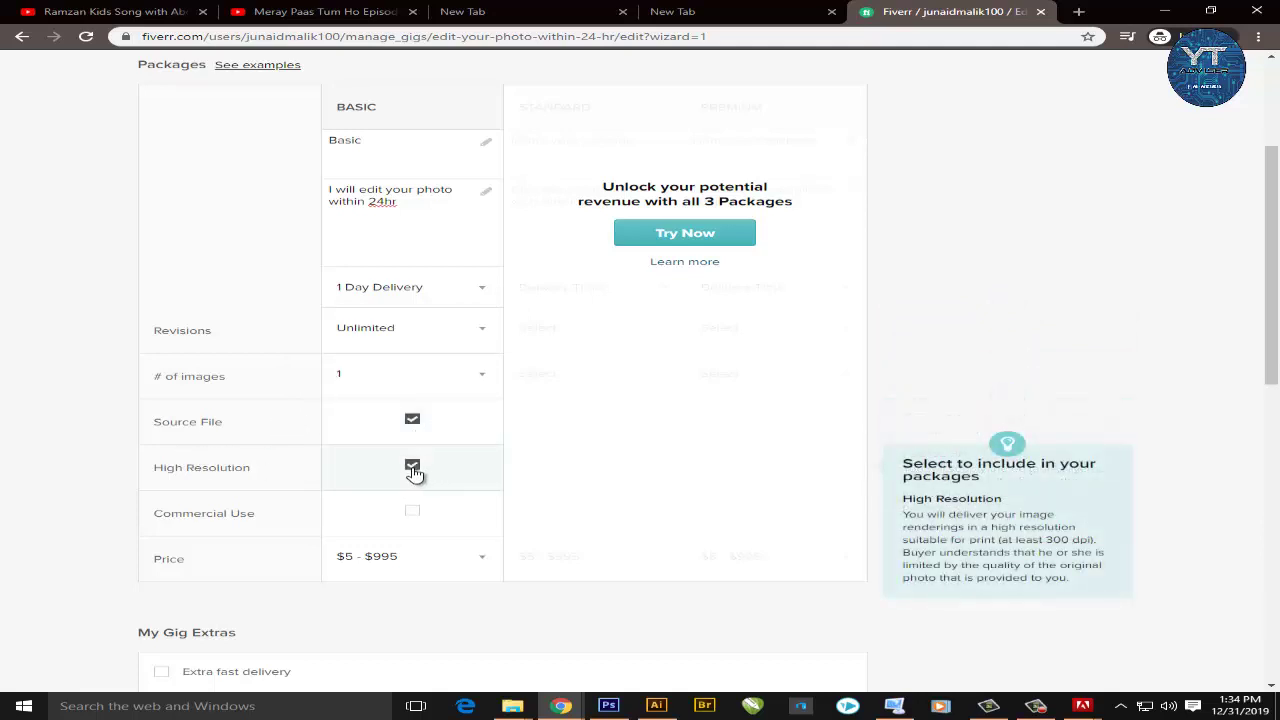
click(413, 511)
click(431, 568)
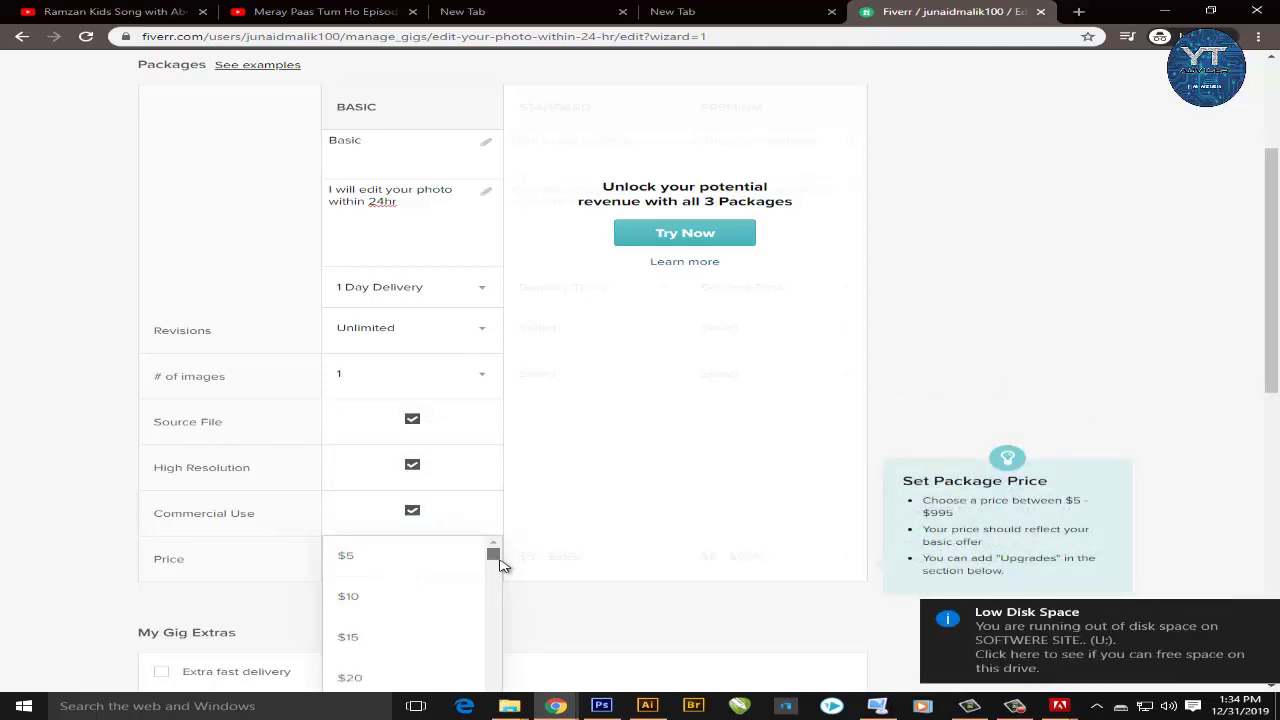
mouse_move(500, 563)
mouse_down()
mouse_move(497, 586)
mouse_move(494, 550)
mouse_up()
click(374, 557)
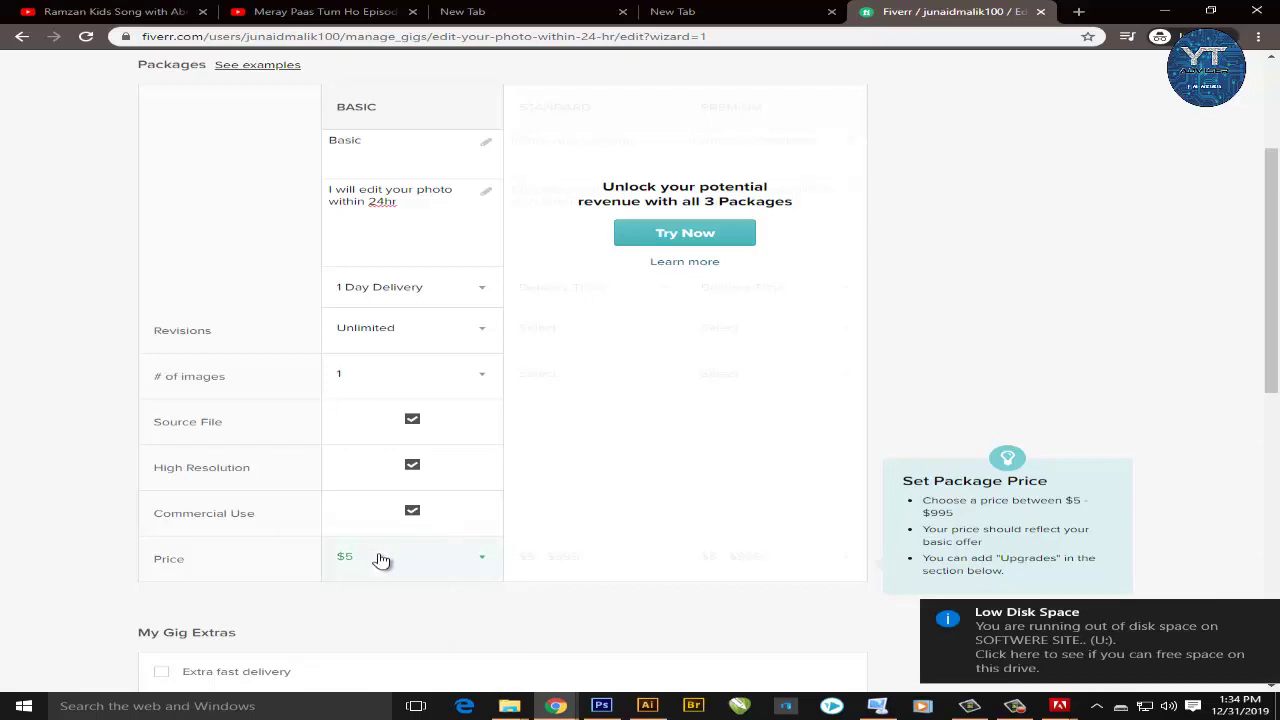
Step: Save the package pricing without adding any gig extras and continue to the description stage
scroll(332, 323, down, 4)
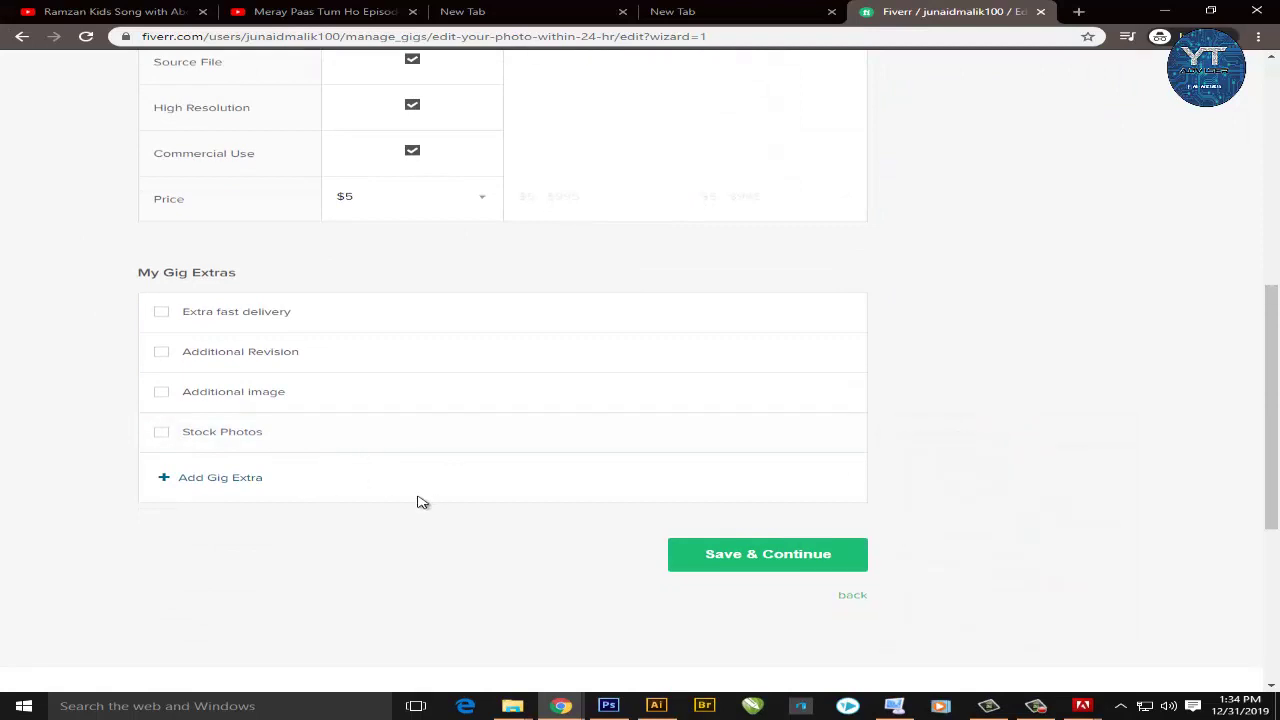
click(730, 554)
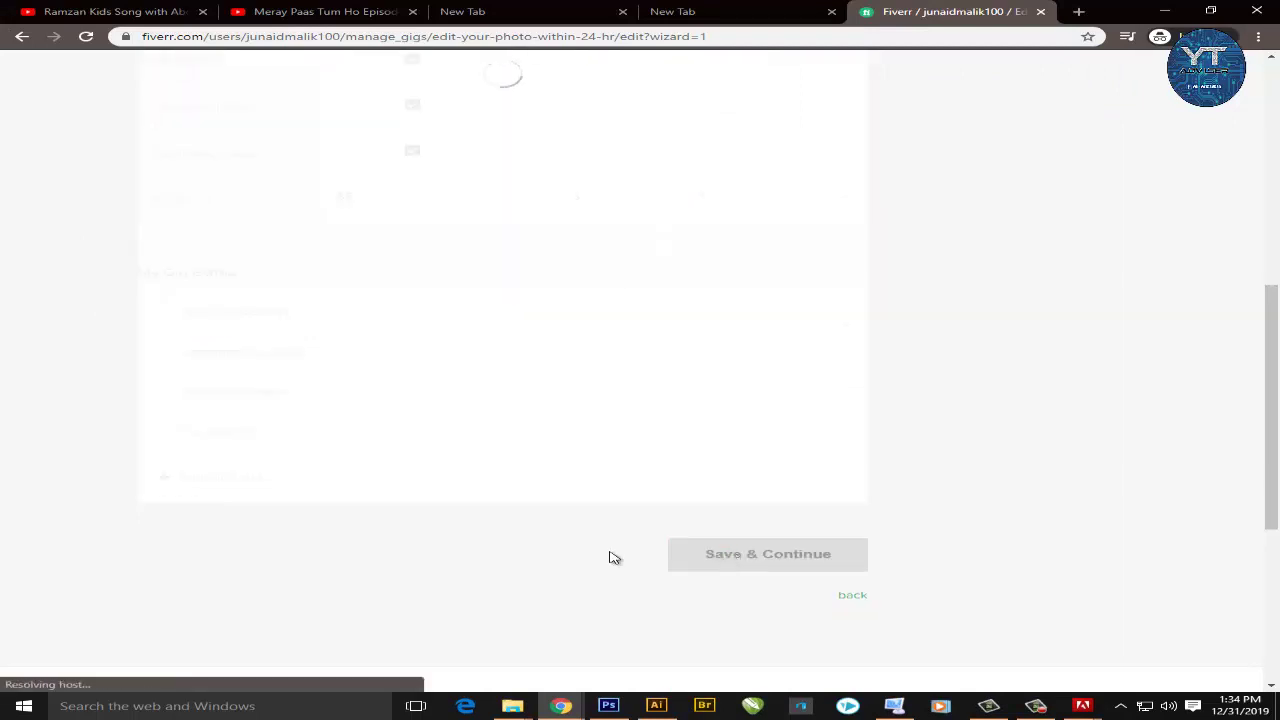
drag(1270, 403, 1278, 203)
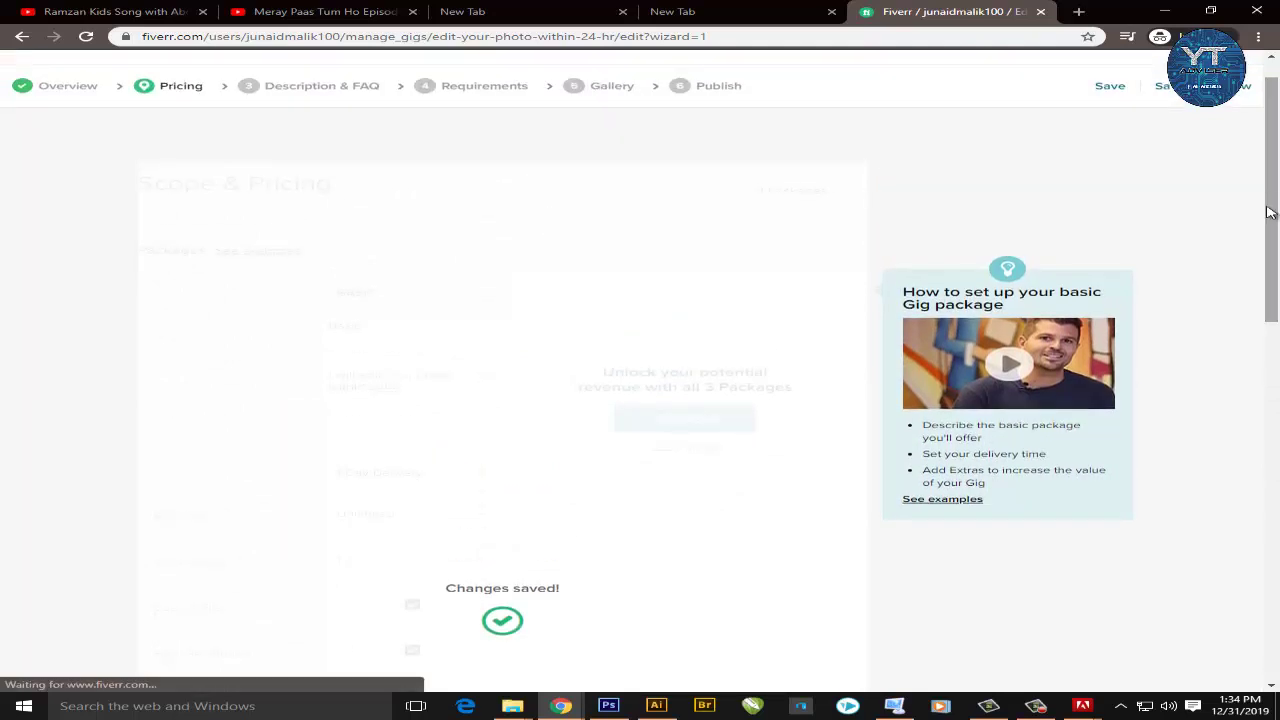
Step: Paste the copied text beginning "I'M A PROFESSIONAL PHOTOGRAPHER" into the gig description
click(279, 344)
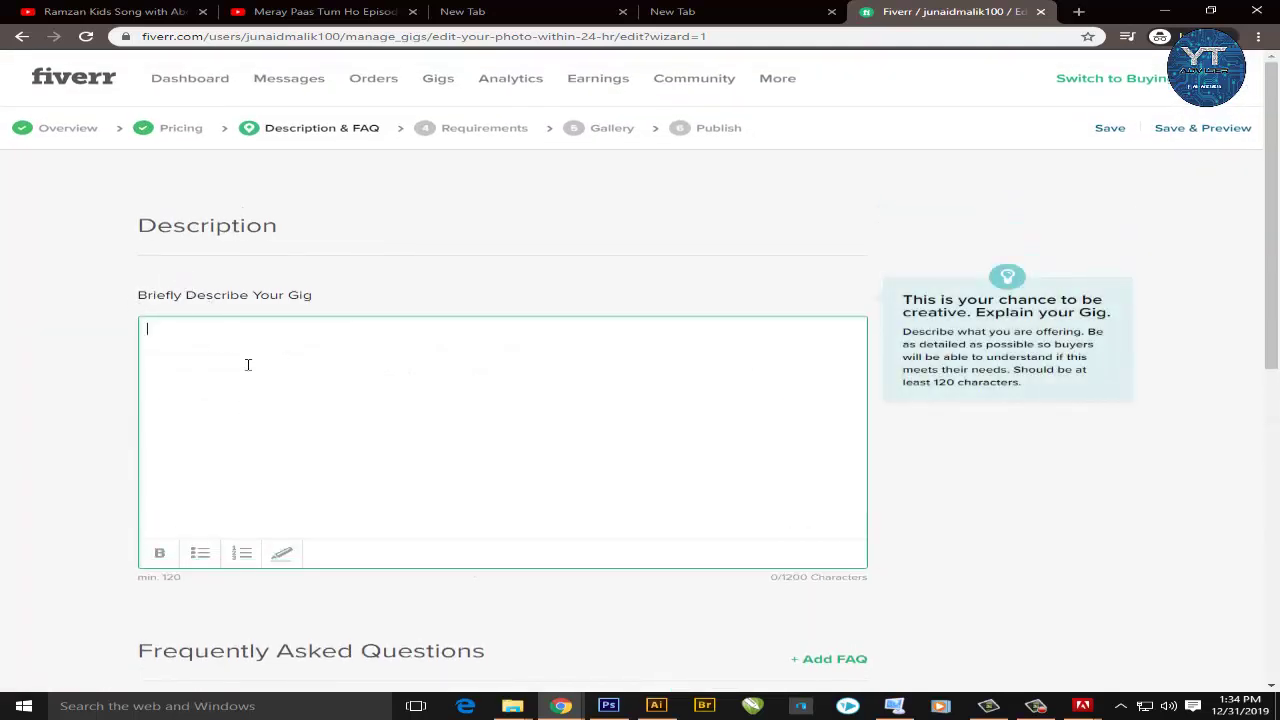
right_click(252, 369)
click(295, 449)
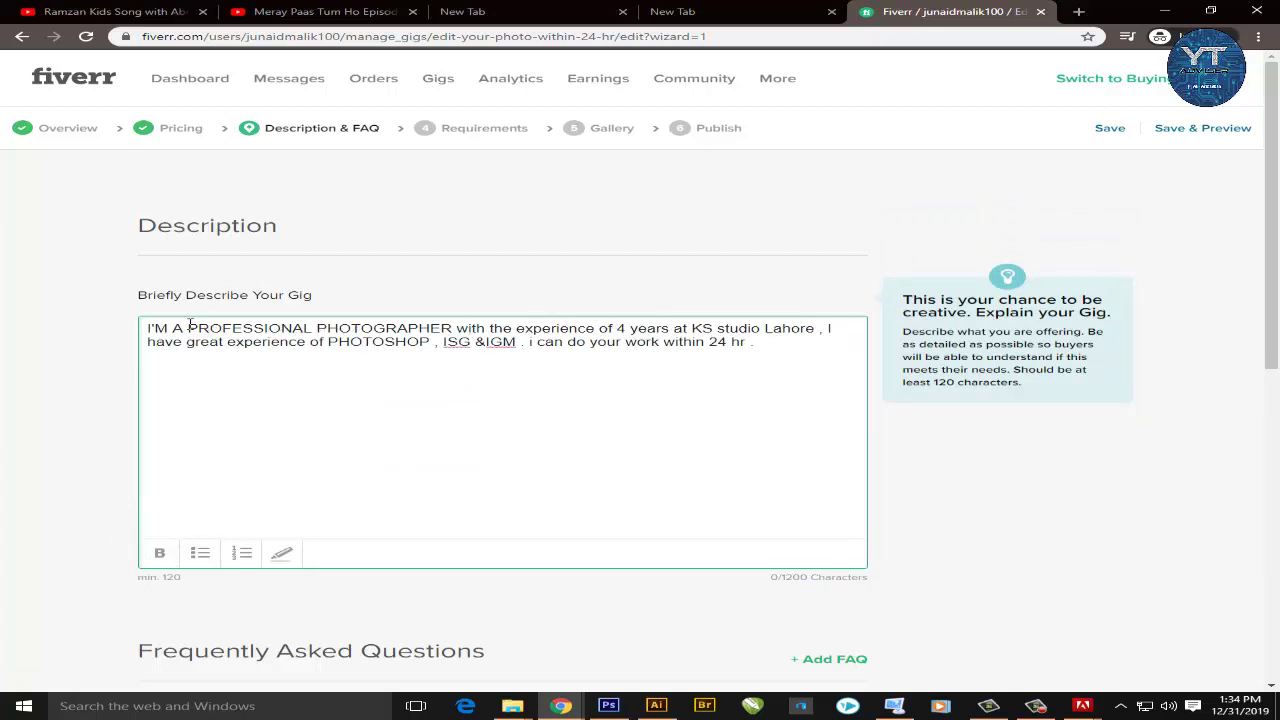
Step: Make "PROFESSIONAL PHOTOGRAPHER" and "4 years at KS studio Lahore" bold in the gig description
drag(189, 327, 428, 328)
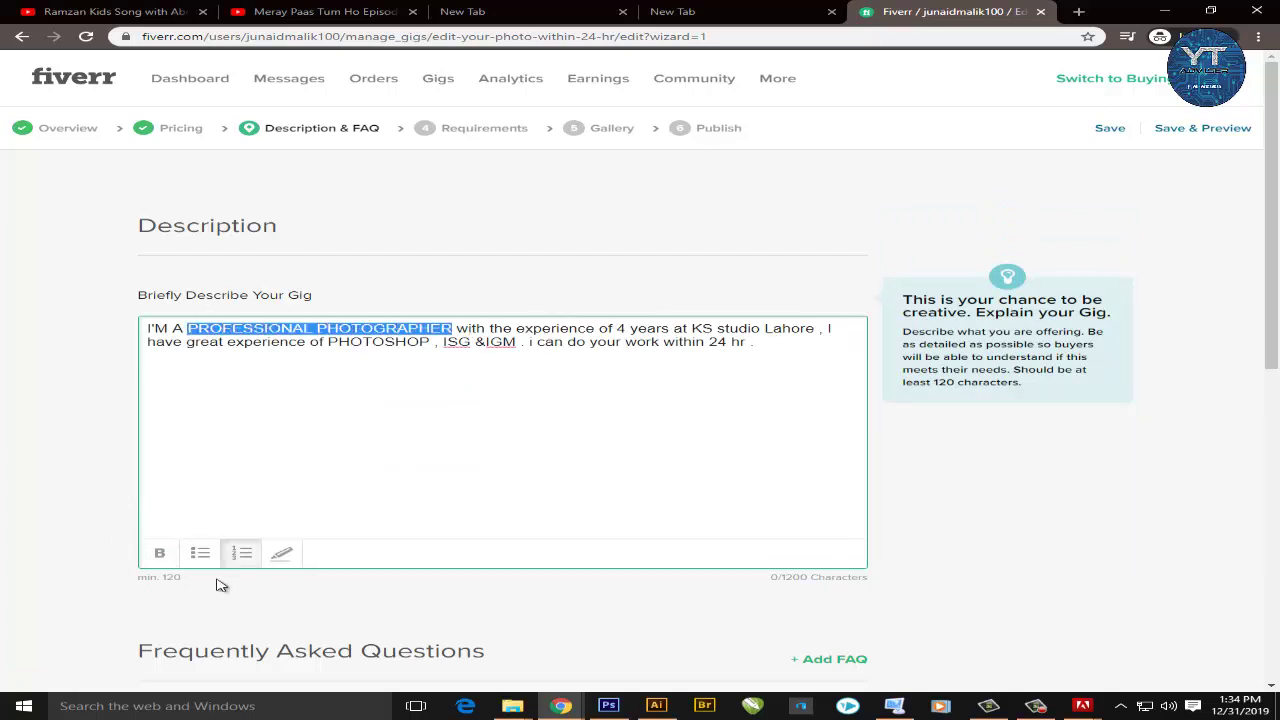
click(159, 553)
click(571, 374)
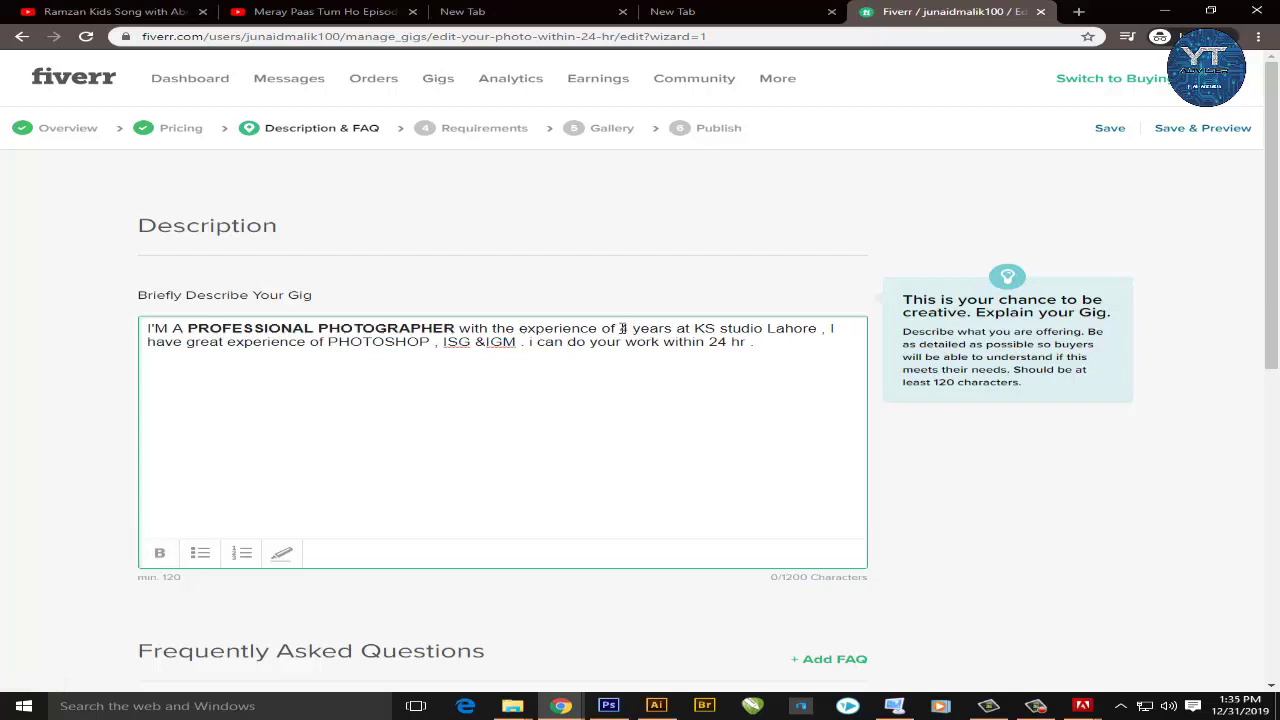
drag(658, 330, 733, 332)
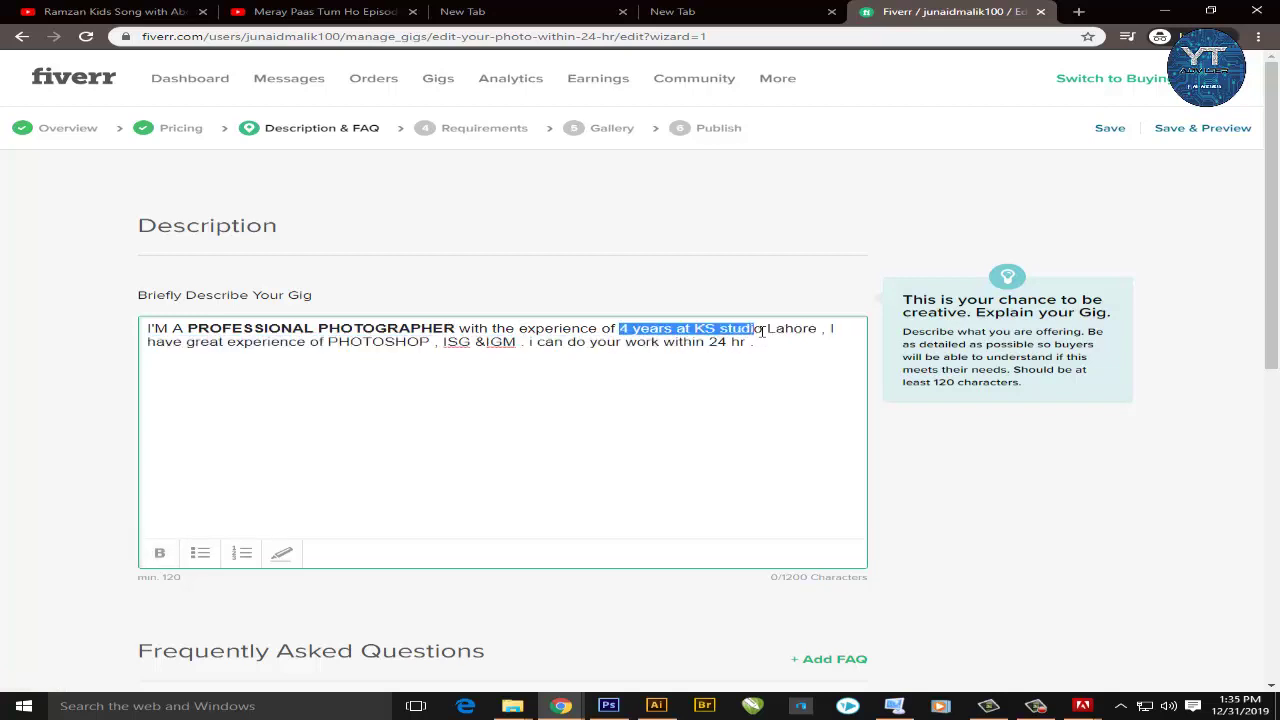
click(159, 553)
Step: Make "great experience", "PHOTOSHOP" and "ISG &IGM" bold in the gig description
drag(201, 344, 323, 343)
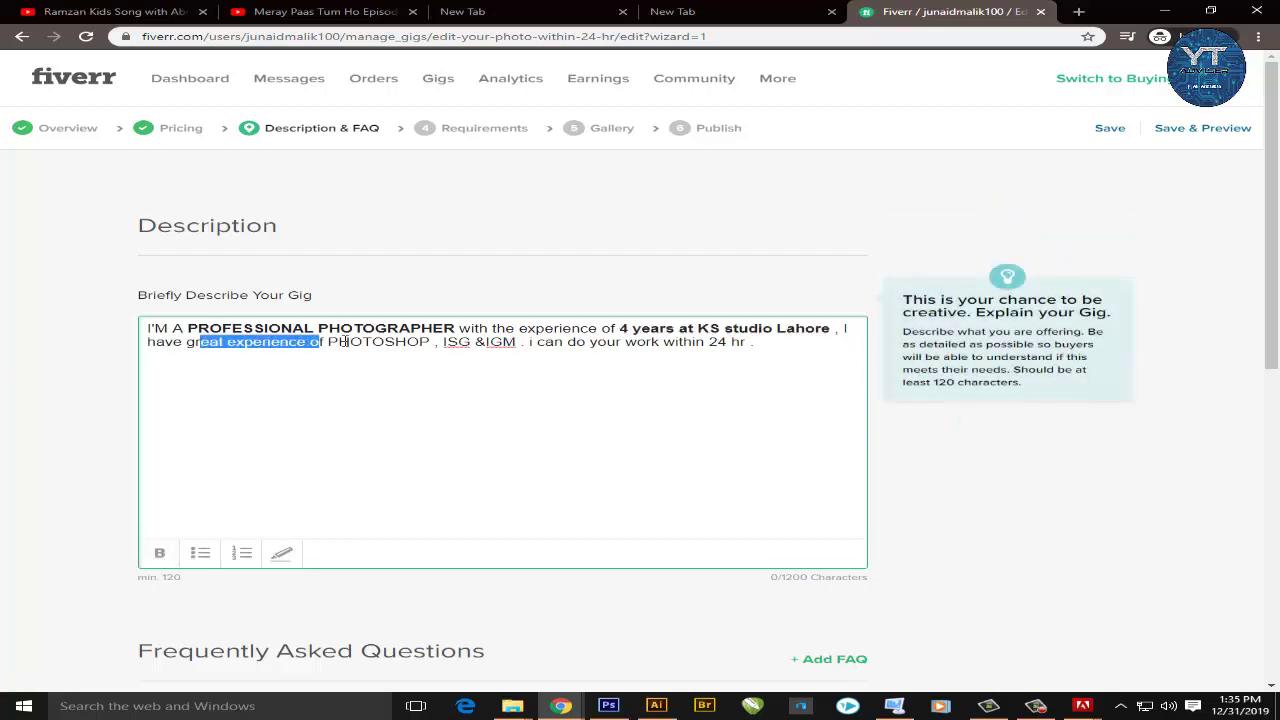
drag(430, 343, 385, 350)
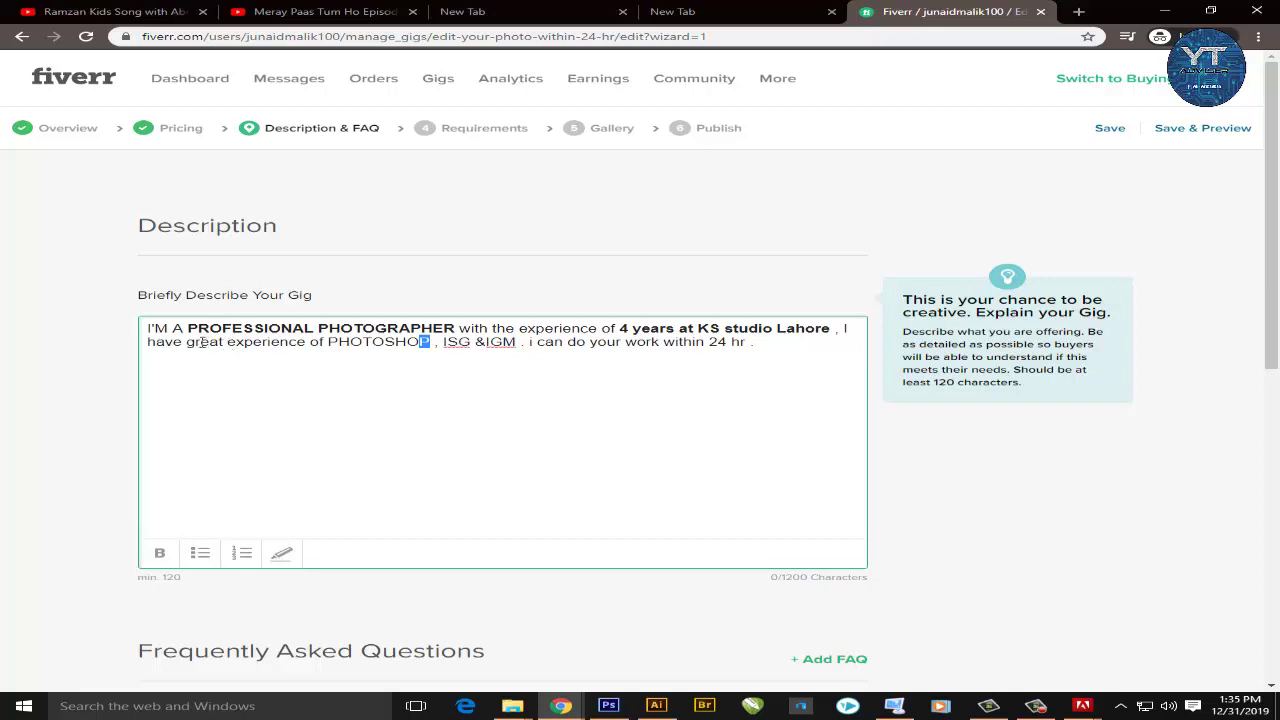
drag(185, 344, 306, 344)
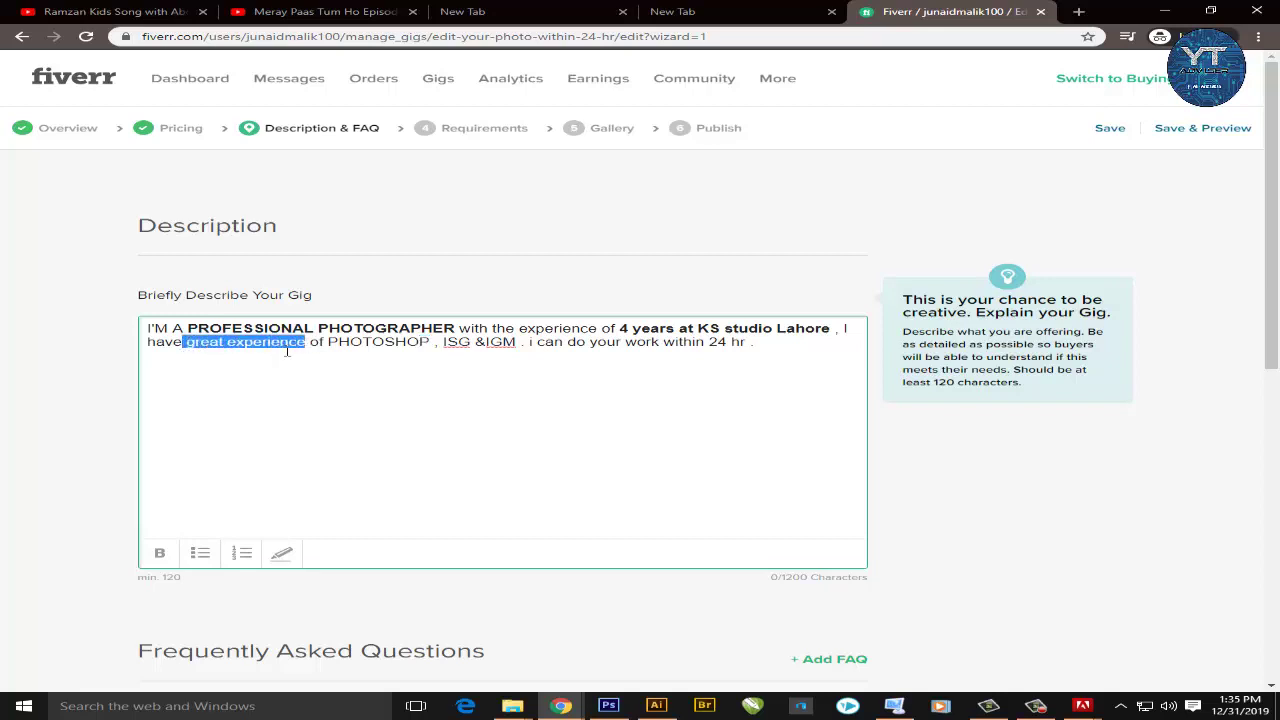
click(159, 553)
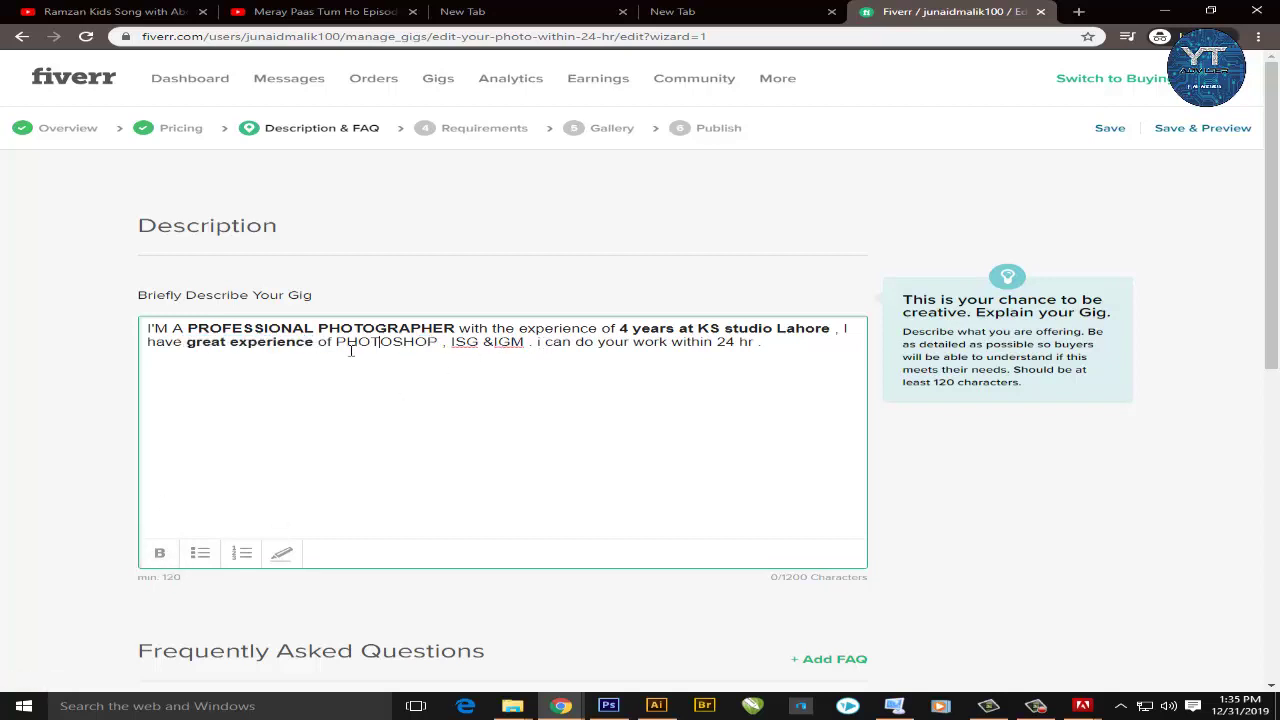
drag(337, 344, 434, 344)
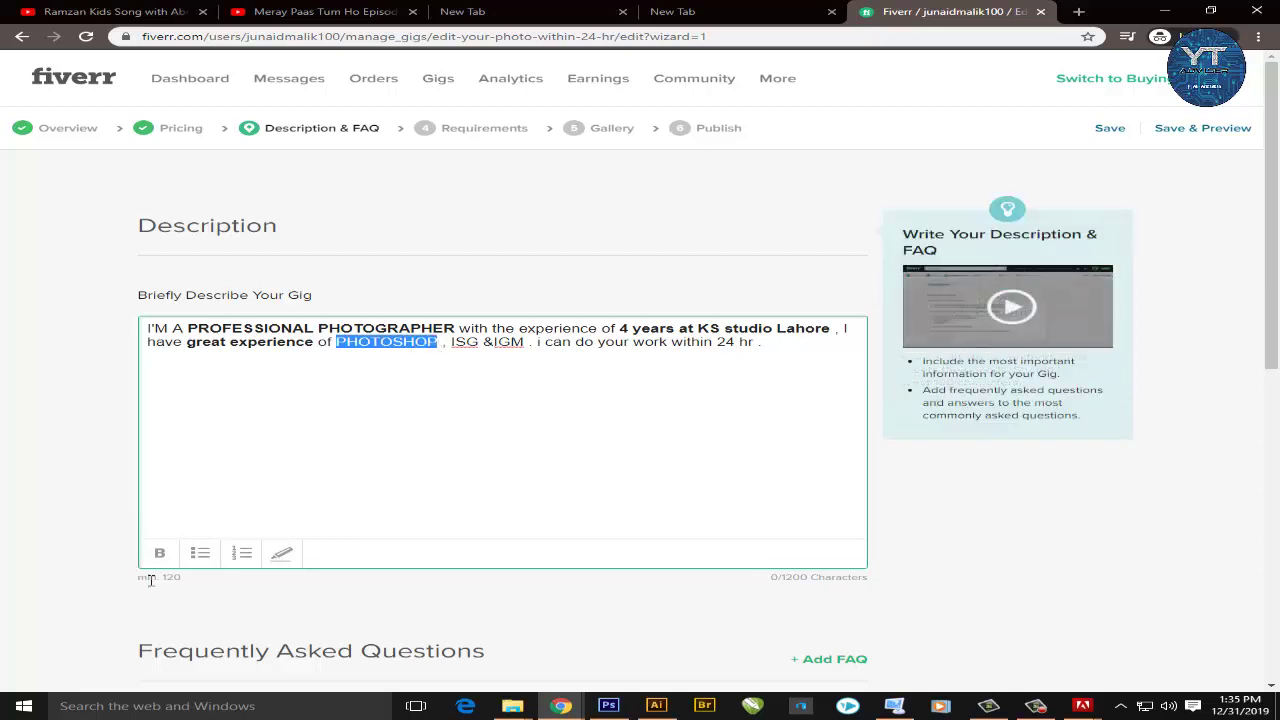
key(ctrl+b)
click(484, 366)
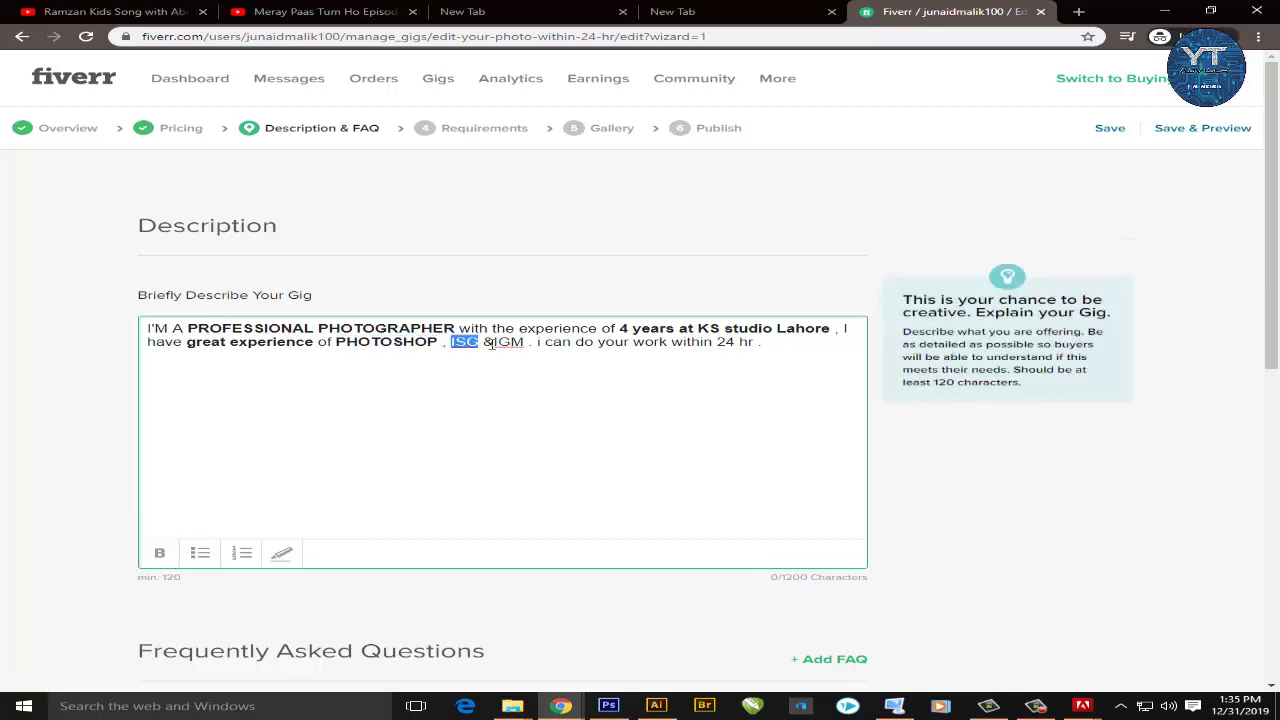
click(159, 553)
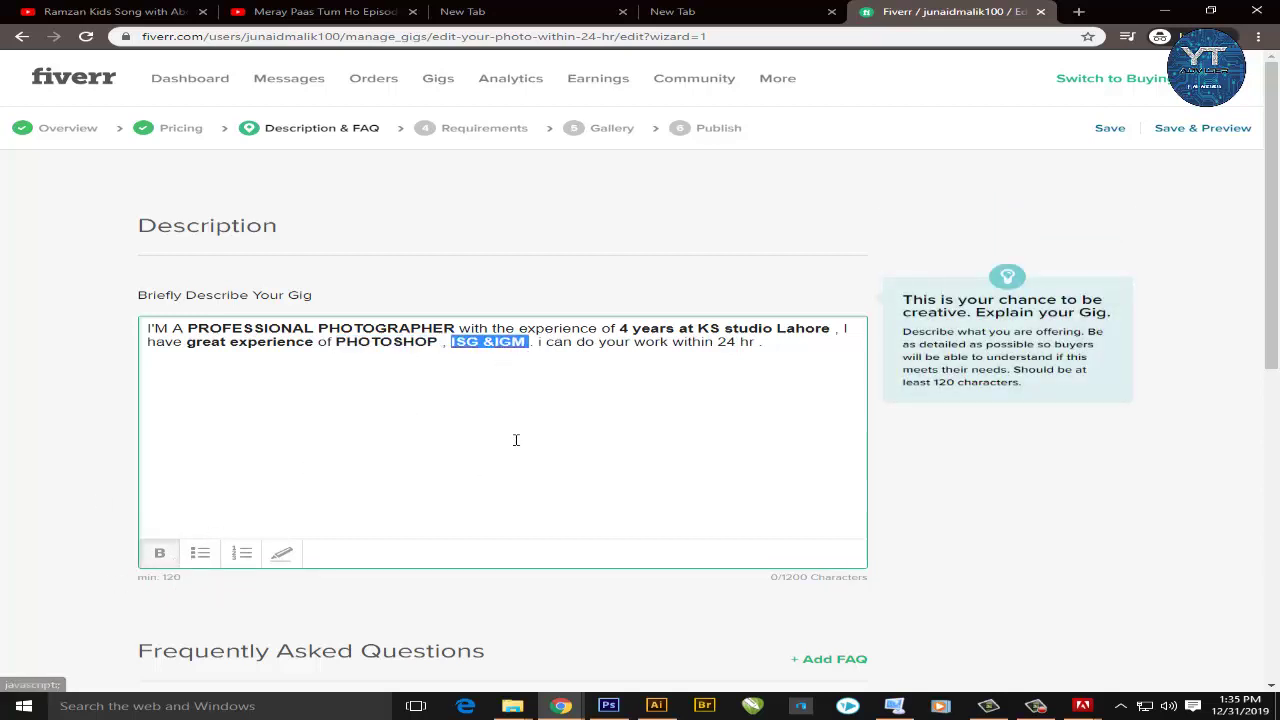
Step: Save the gig description without adding any FAQ and continue to the requirements stage
click(754, 365)
double_click(721, 341)
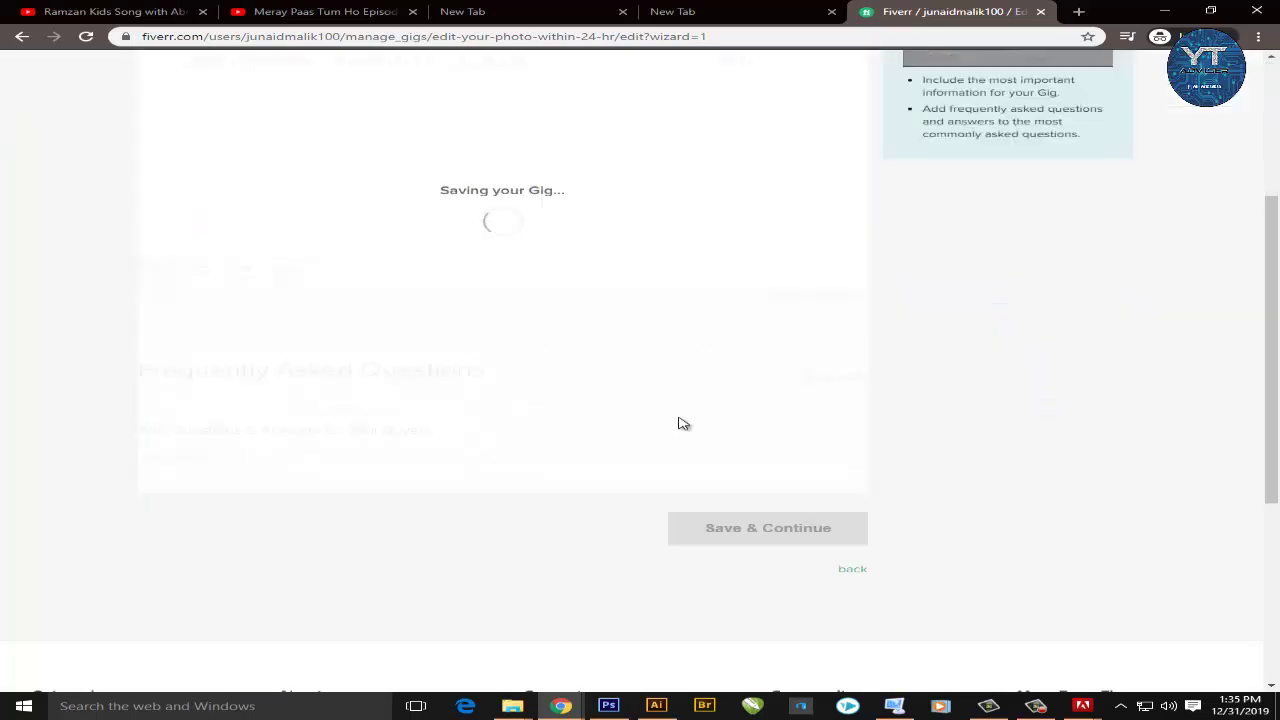
drag(1277, 274, 1277, 149)
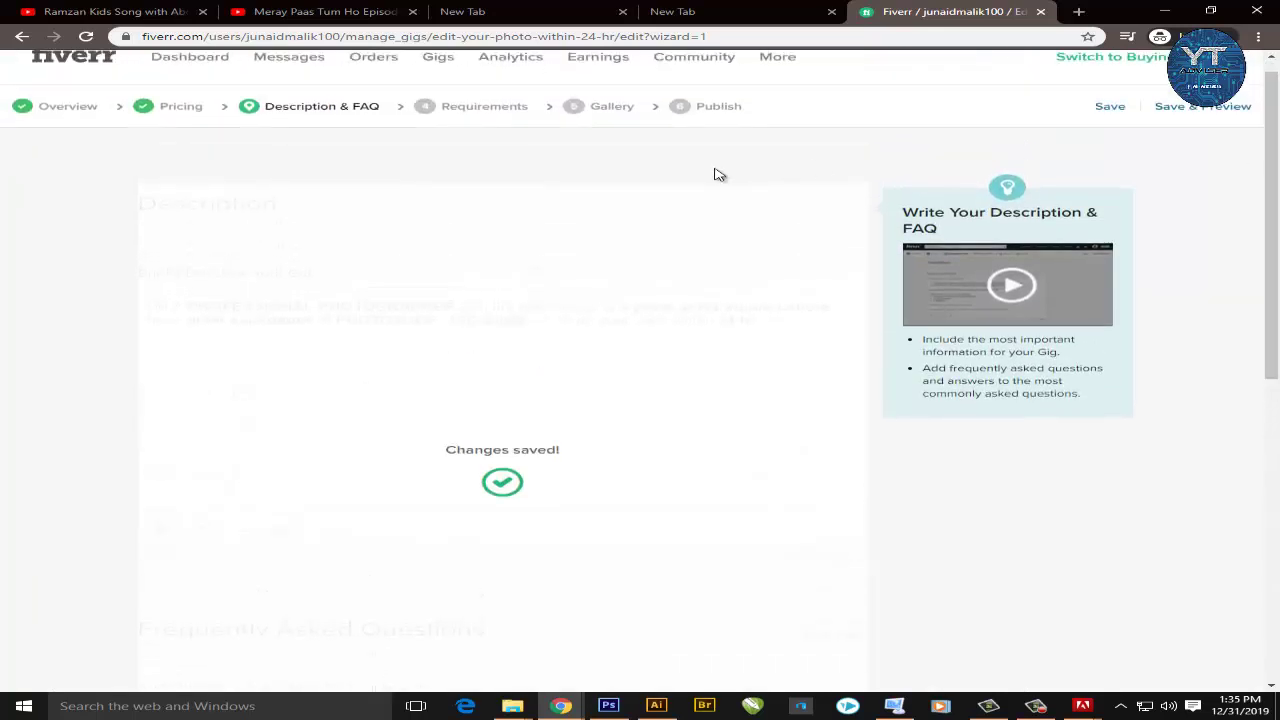
Step: Add the mandatory free-text buyer requirement "Write a short description about your work" and continue to the gallery stage
click(339, 351)
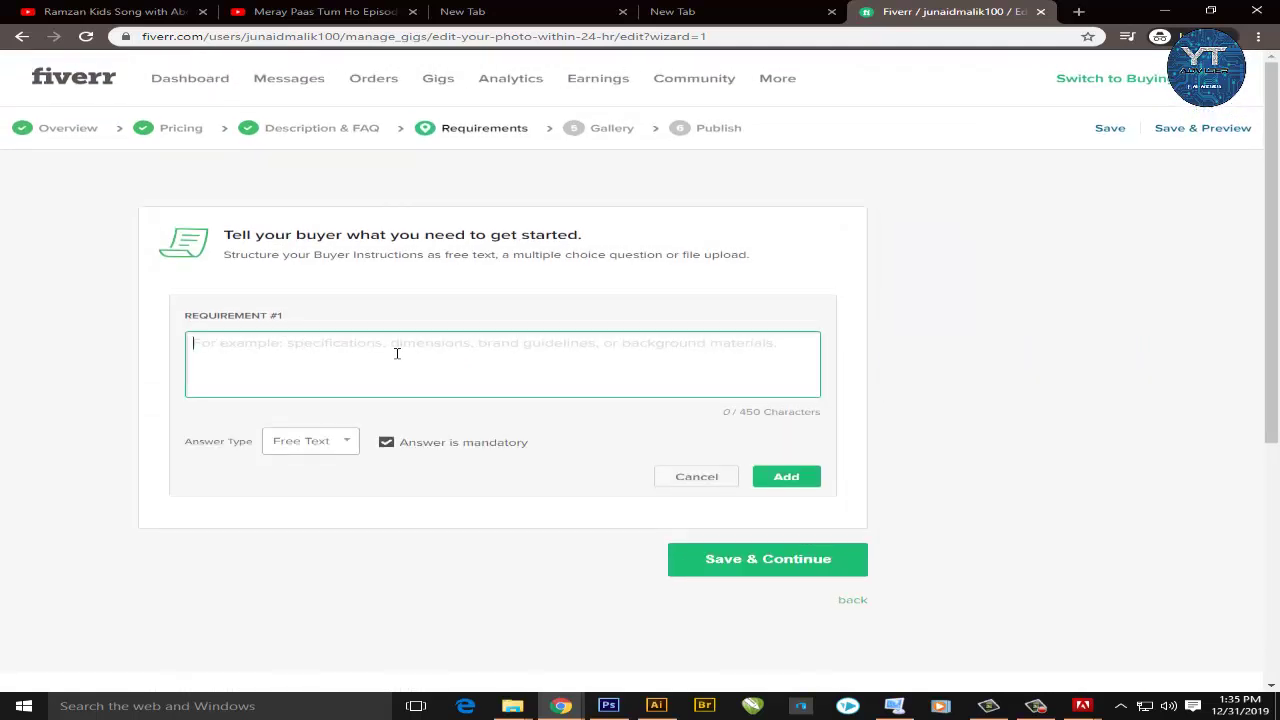
text(W)
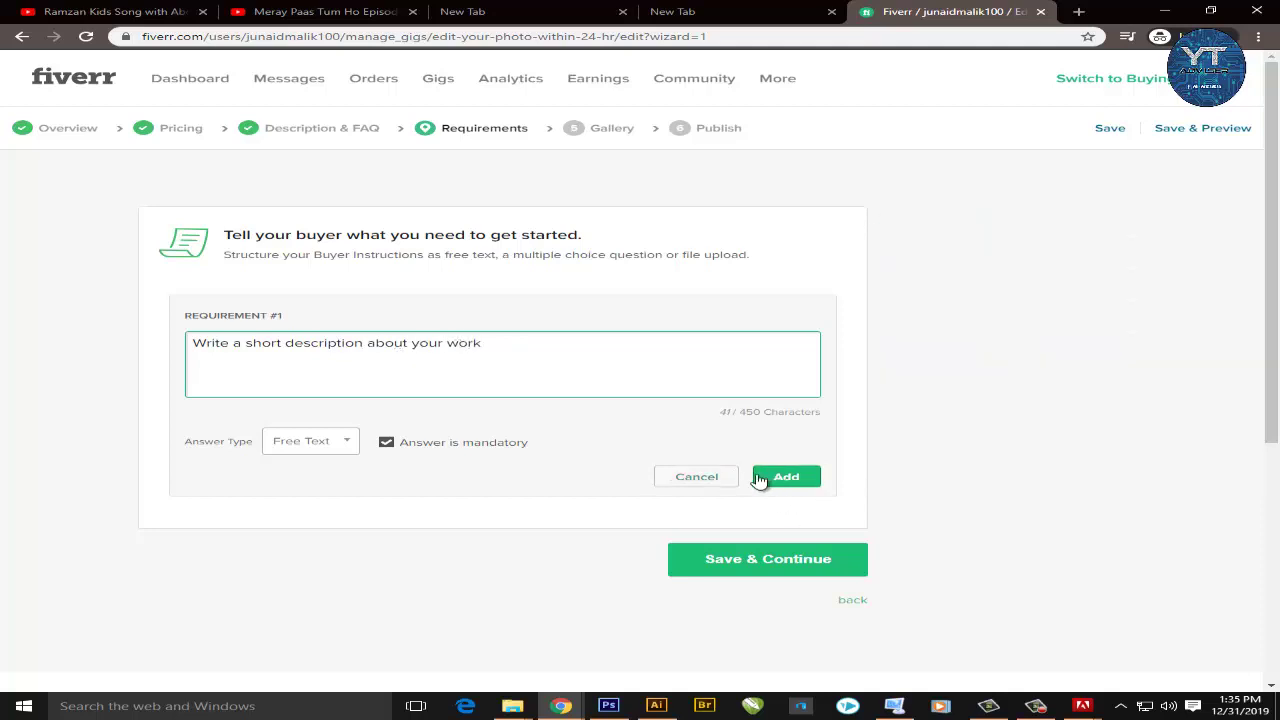
click(350, 443)
click(353, 445)
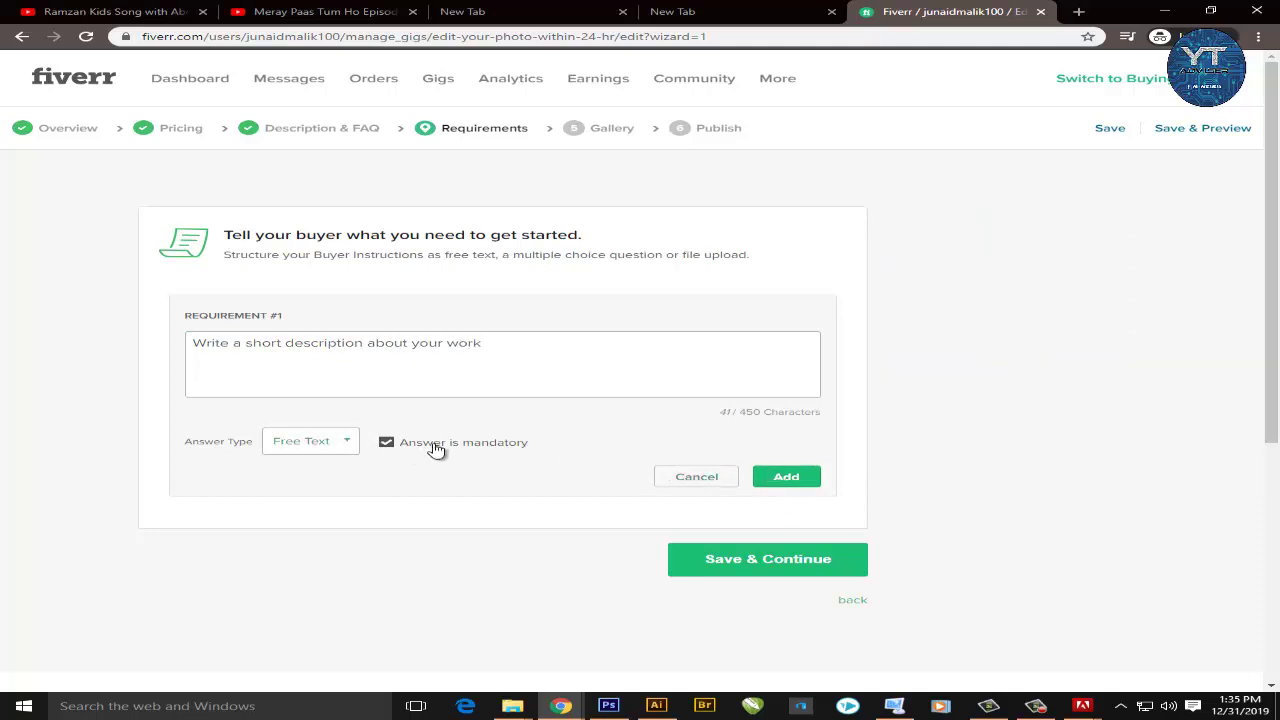
click(785, 477)
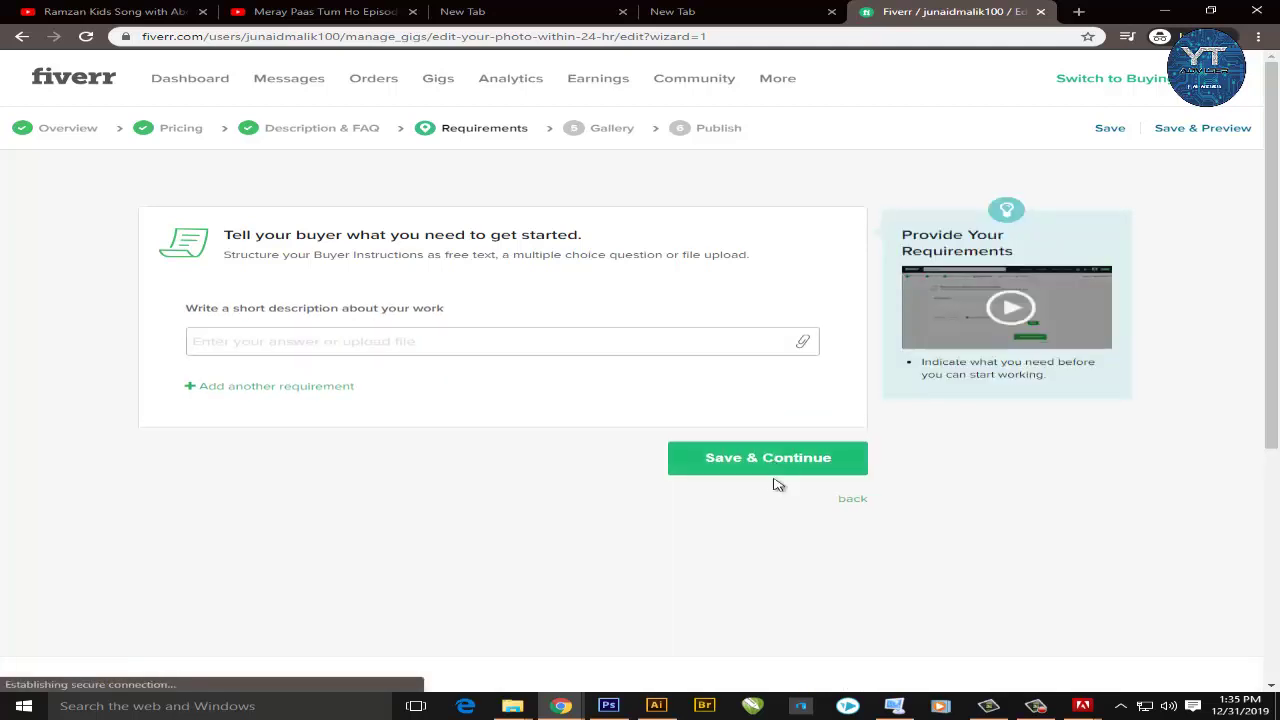
click(768, 460)
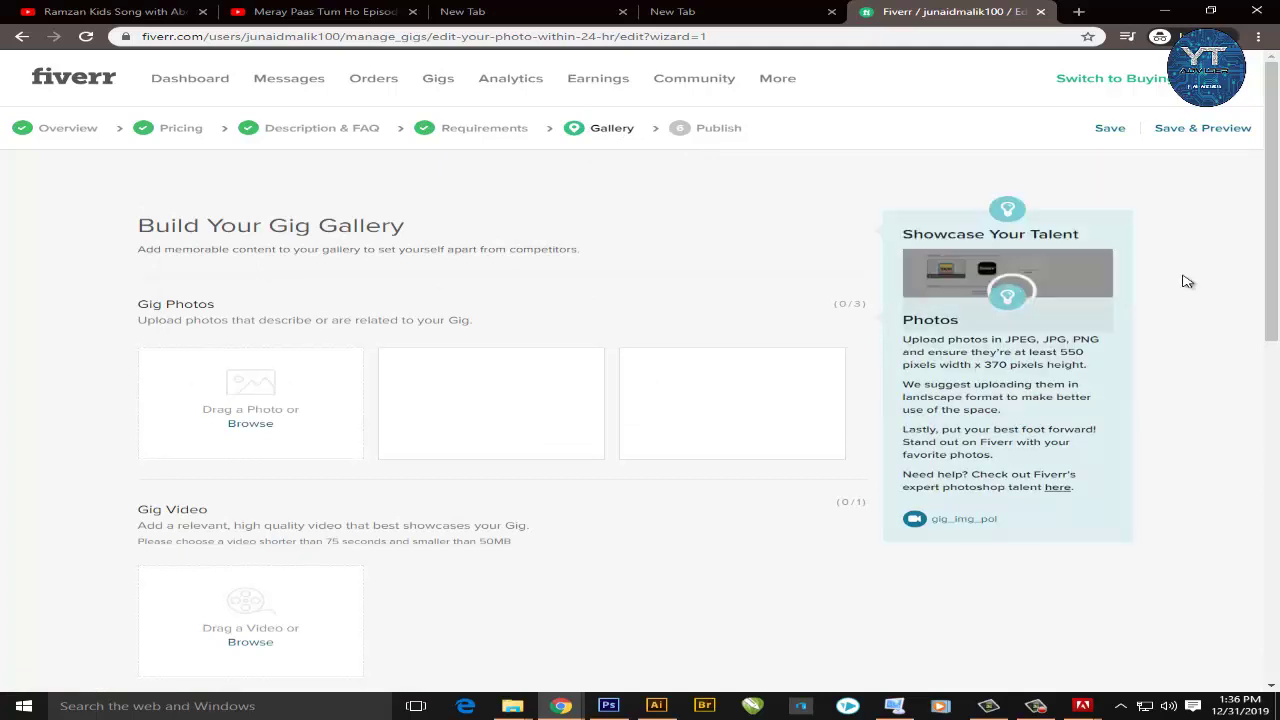
Step: Open the file chooser for the first gig photo
scroll(1028, 340, down, 2)
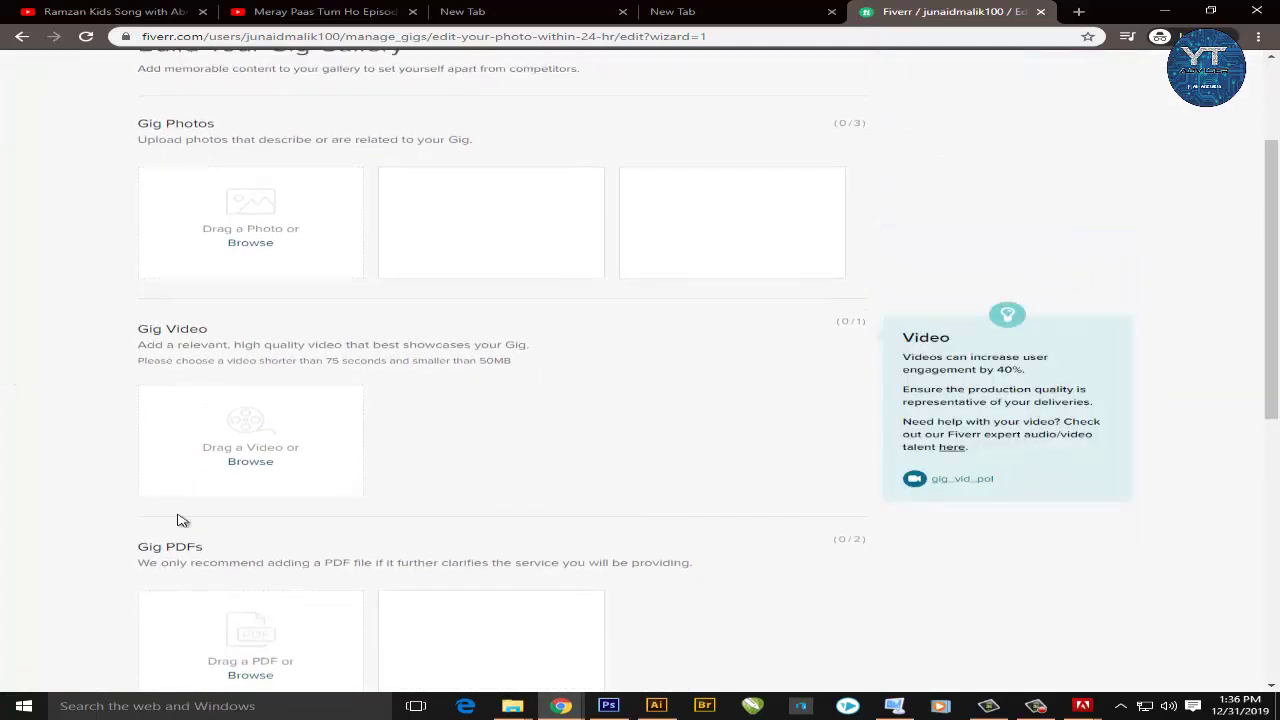
drag(1275, 350, 1275, 221)
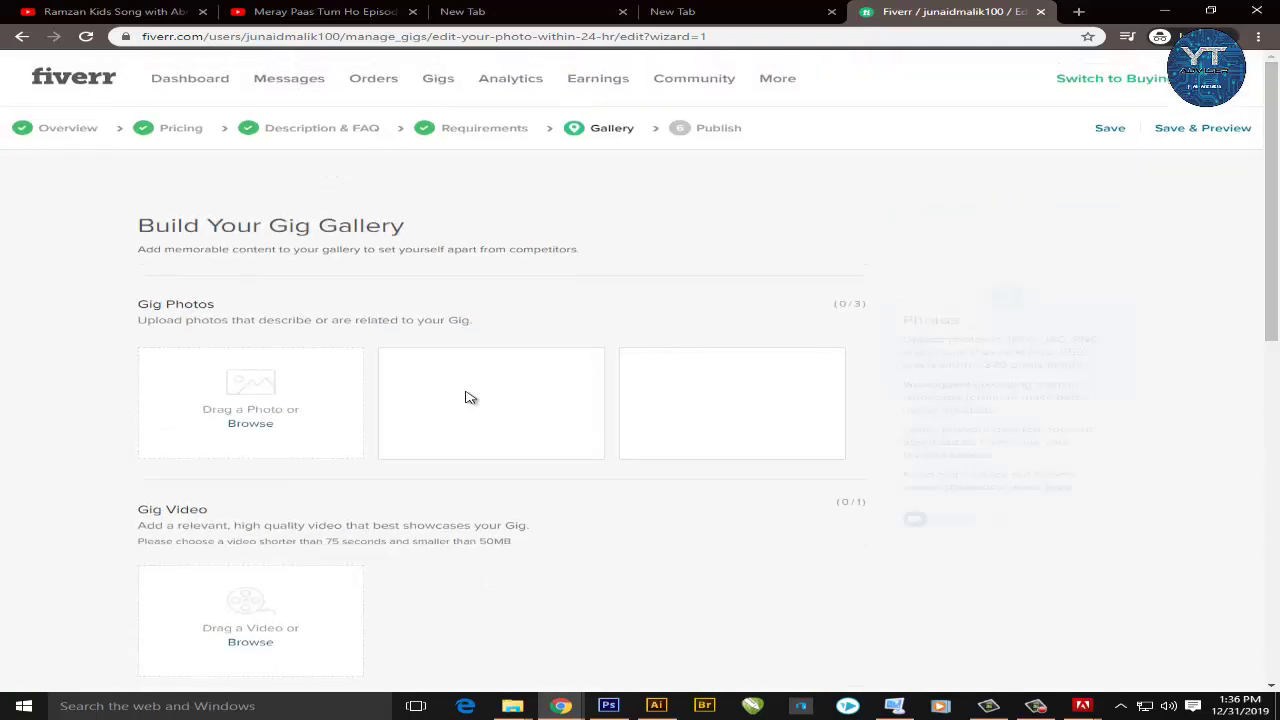
click(250, 423)
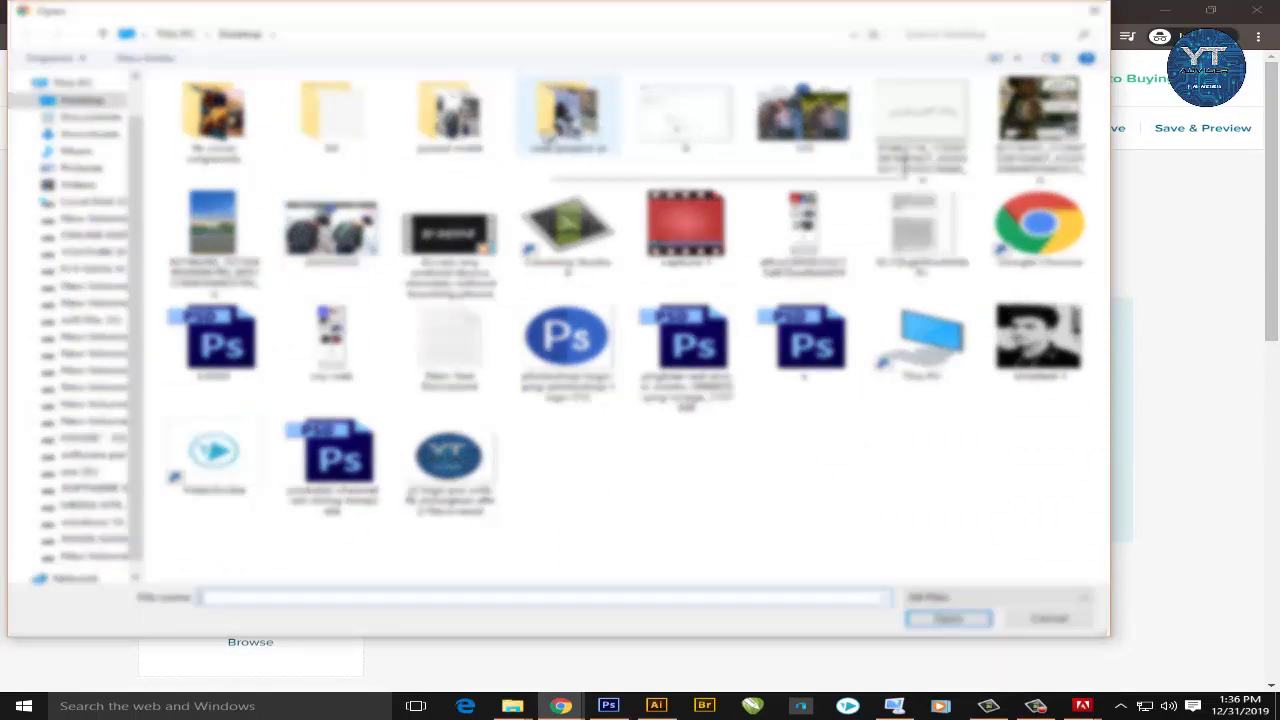
double_click(479, 114)
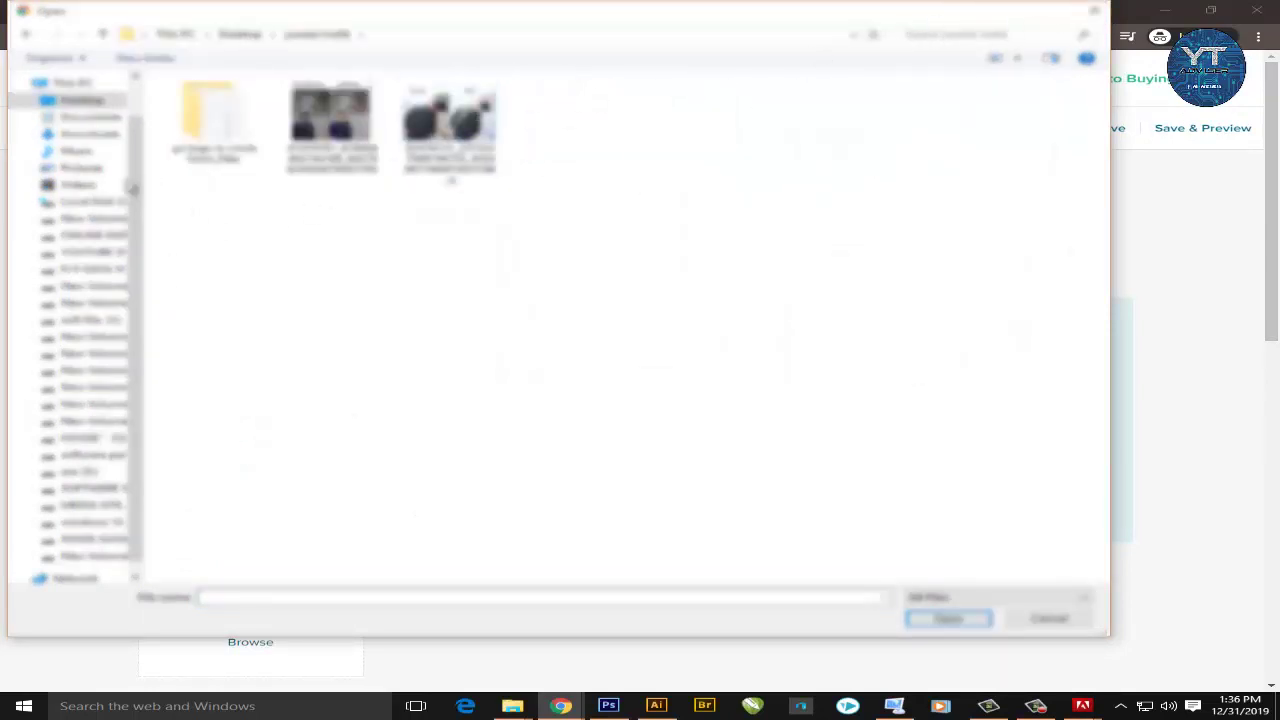
scroll(145, 192, down, 1)
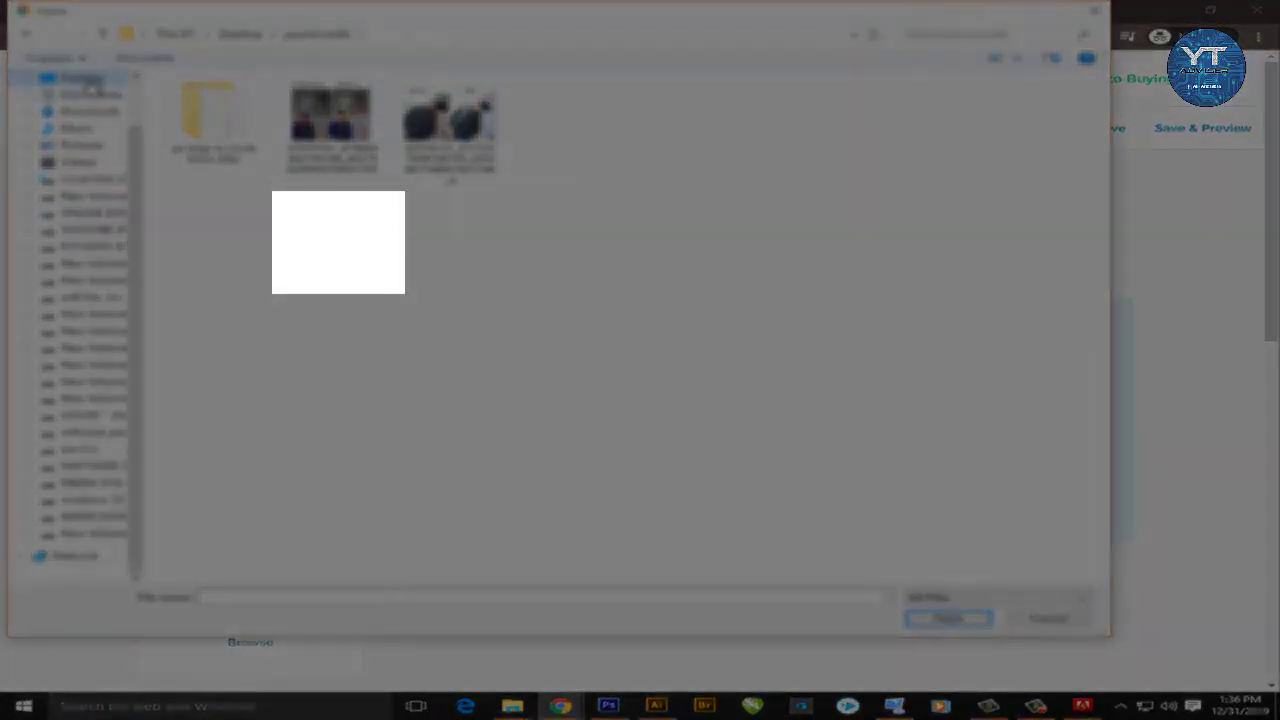
click(84, 80)
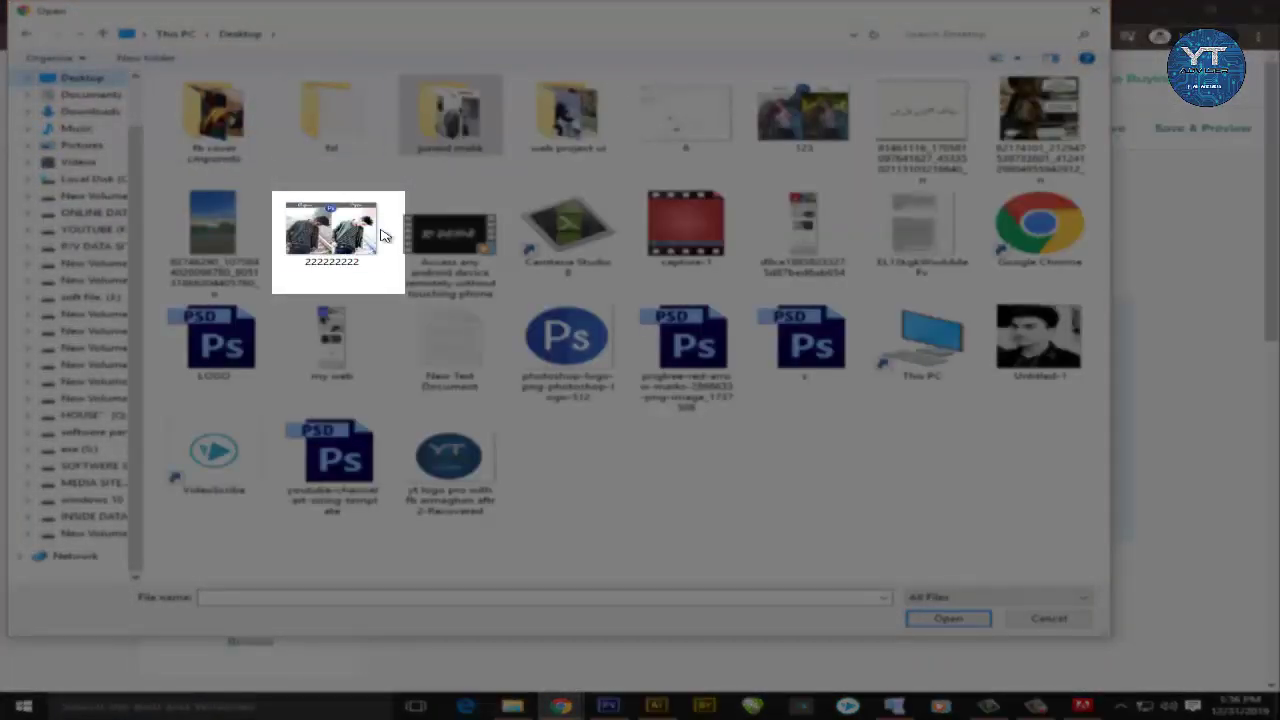
Step: Upload the image 222222222 from the Desktop as the first gig photo and dismiss the Internet Download Manager warning
click(337, 245)
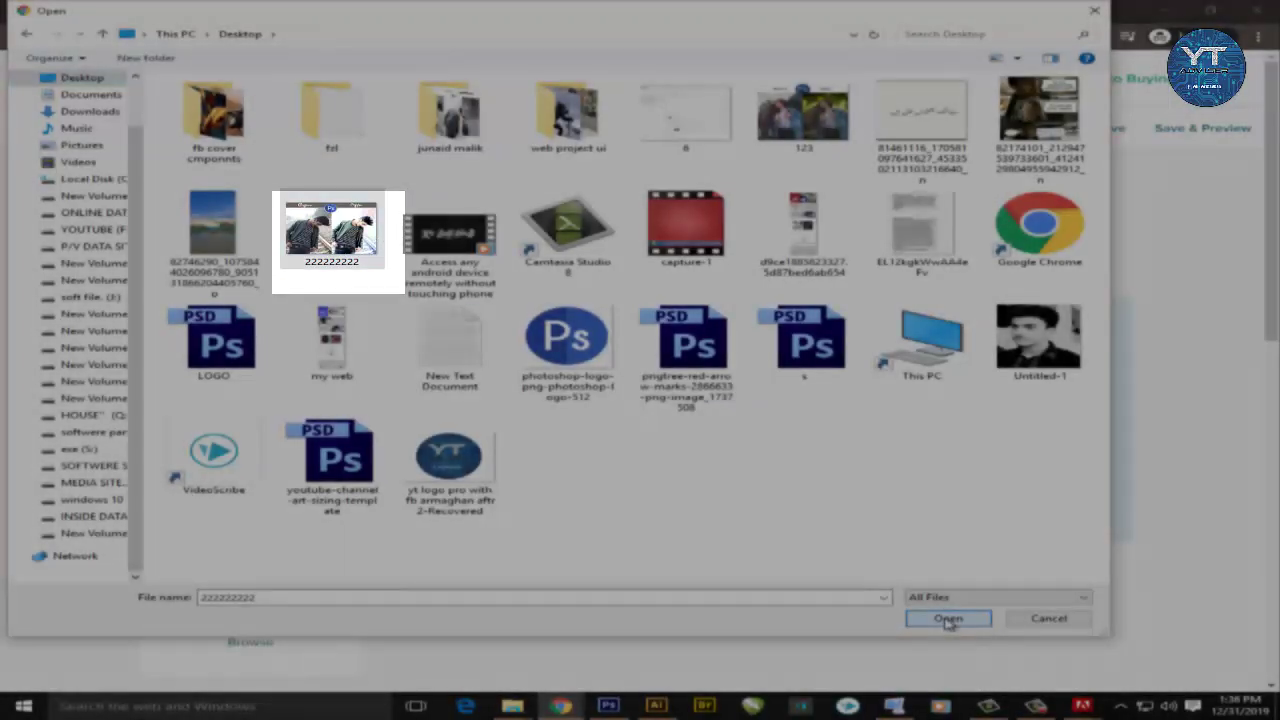
click(948, 618)
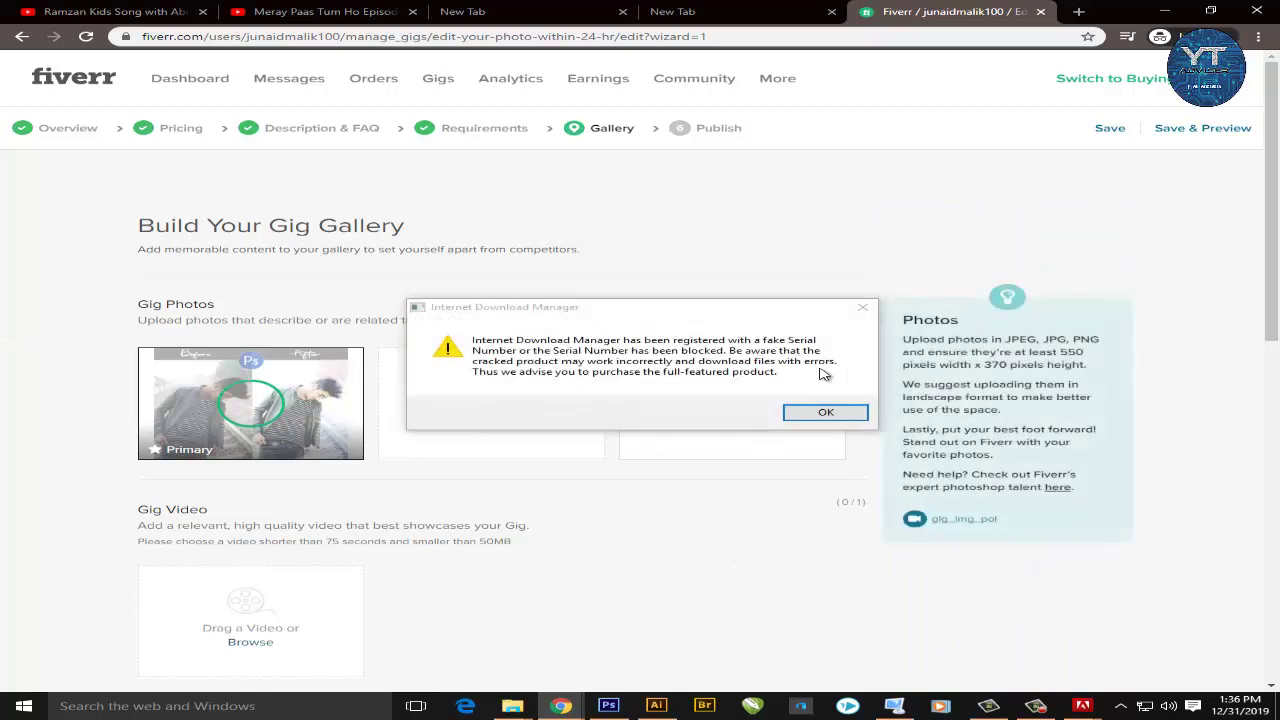
click(863, 305)
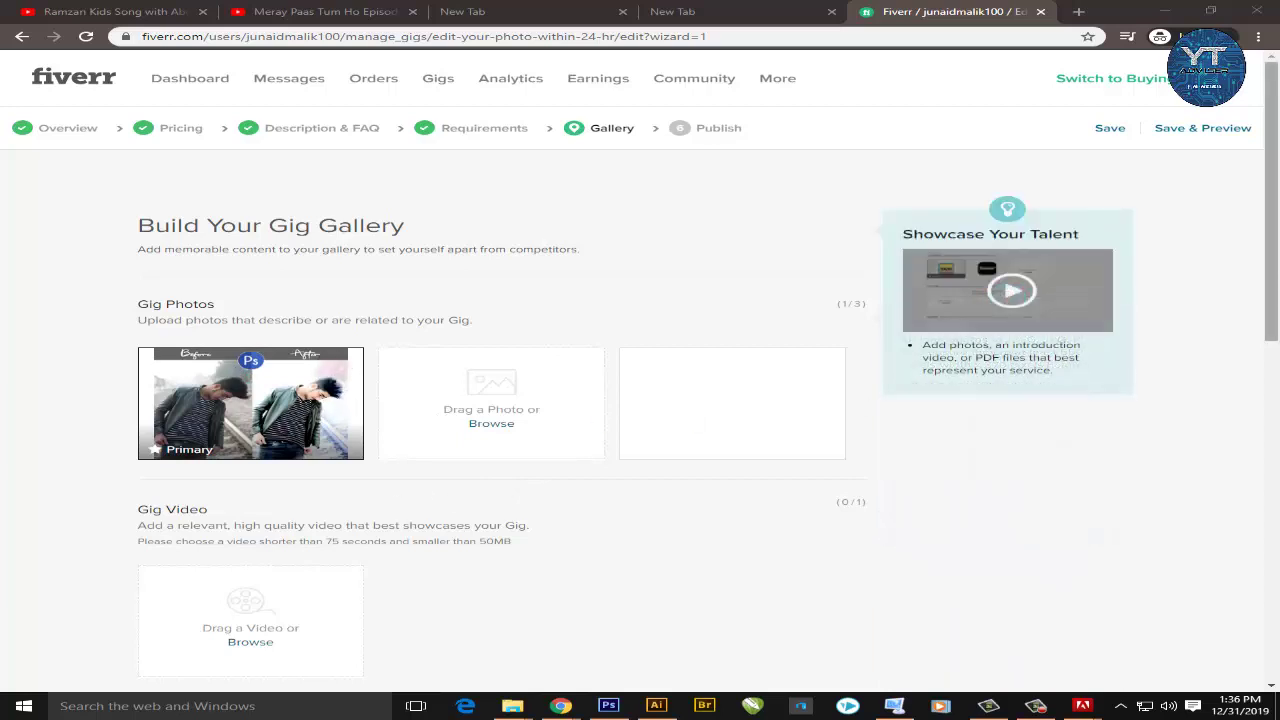
Step: Save the gallery without adding more photos, a video or PDFs, and publish the gig
scroll(1277, 413, down, 3)
scroll(1277, 413, up, 1)
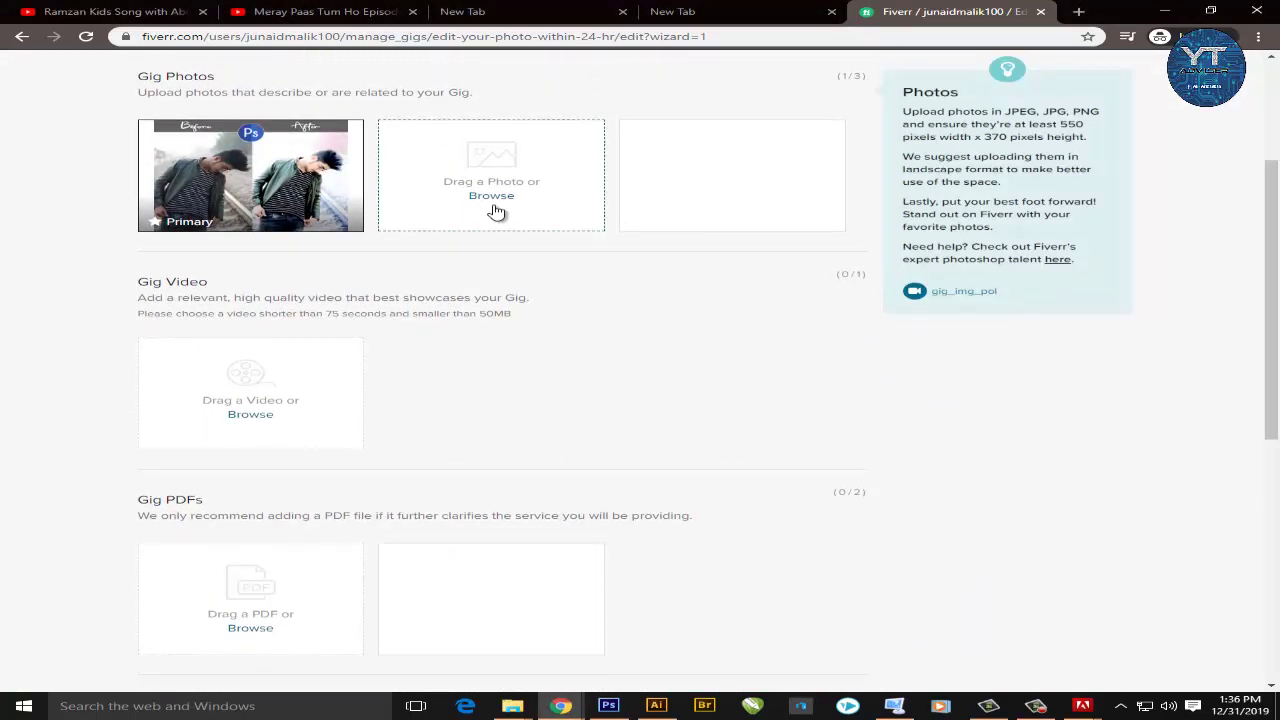
scroll(640, 330, down, 2)
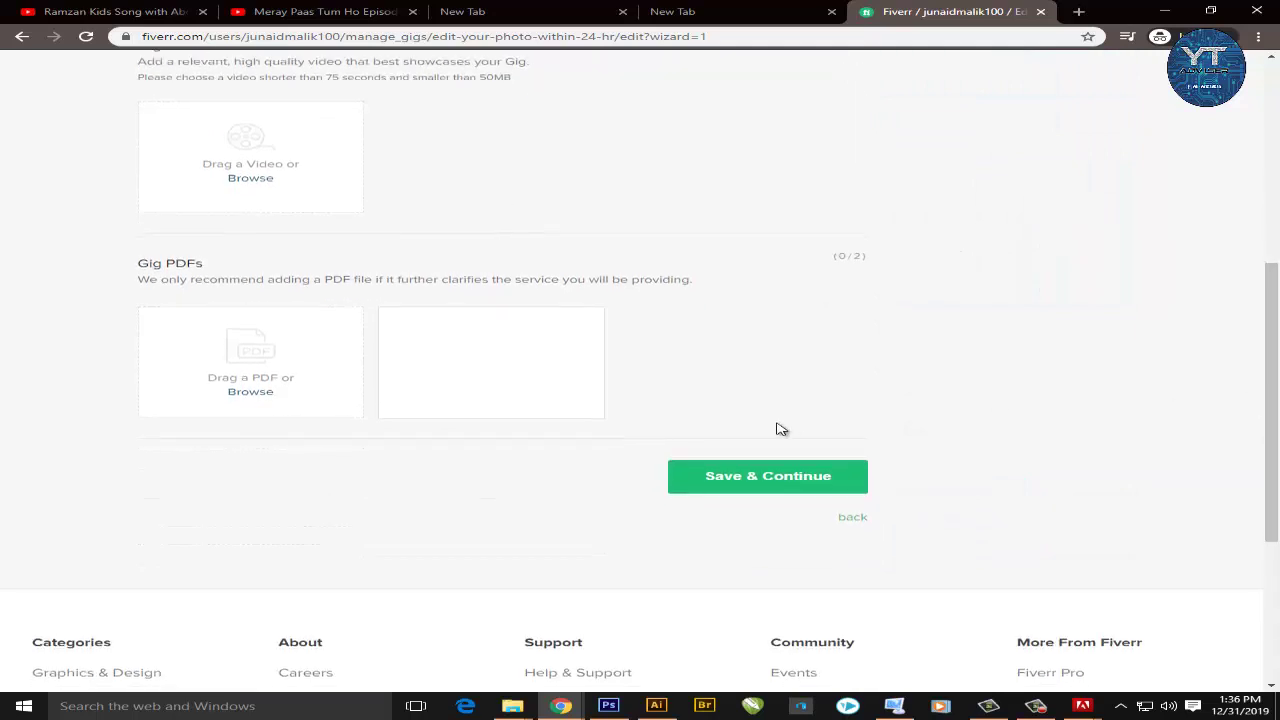
click(726, 488)
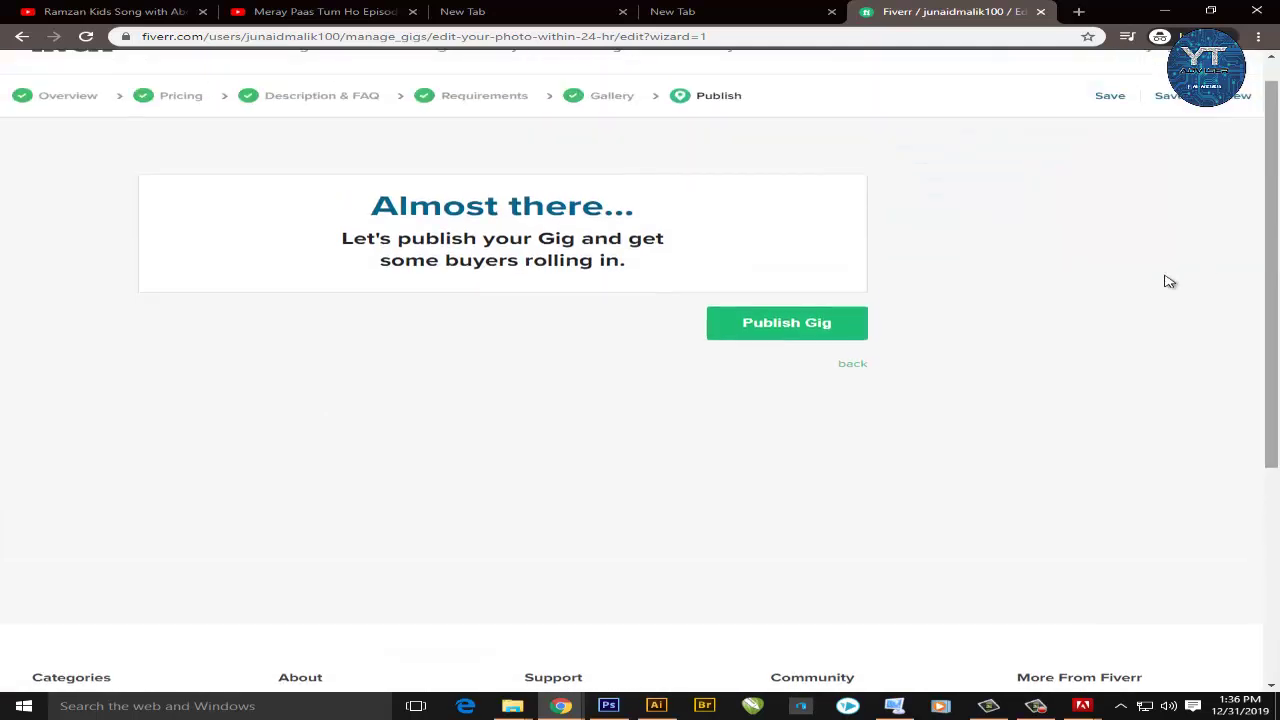
scroll(585, 203, up, 1)
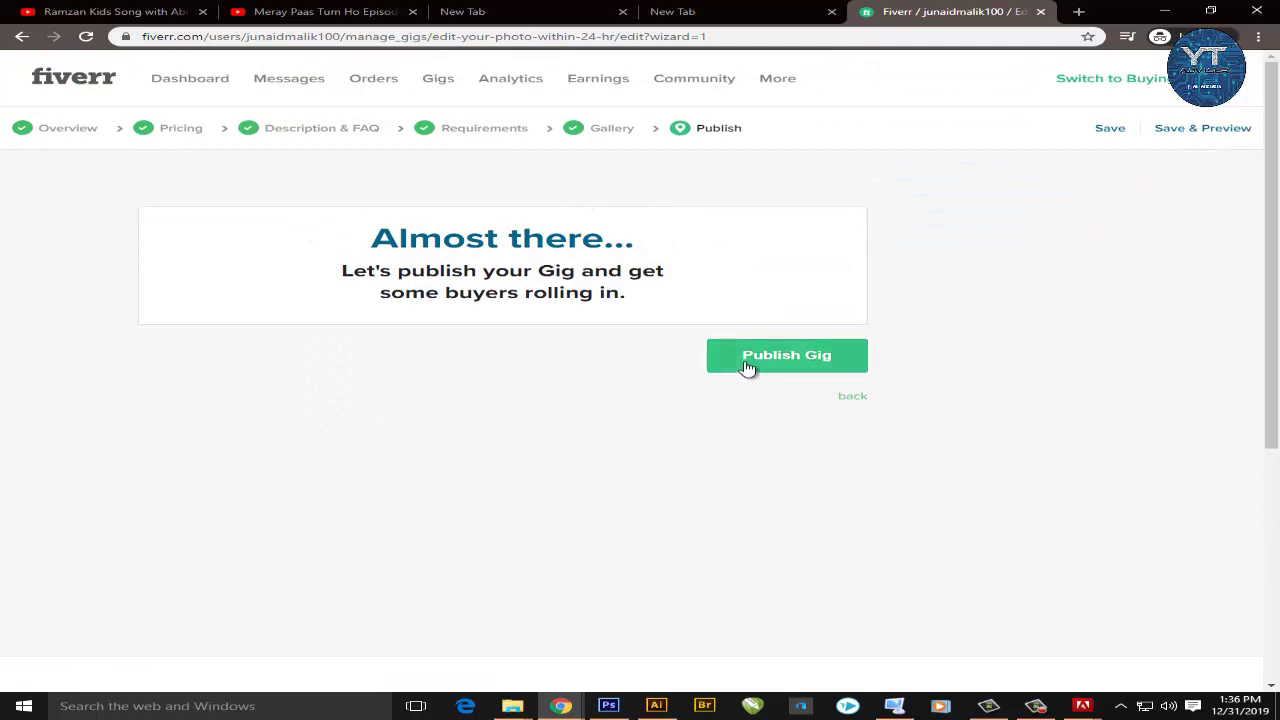
click(747, 360)
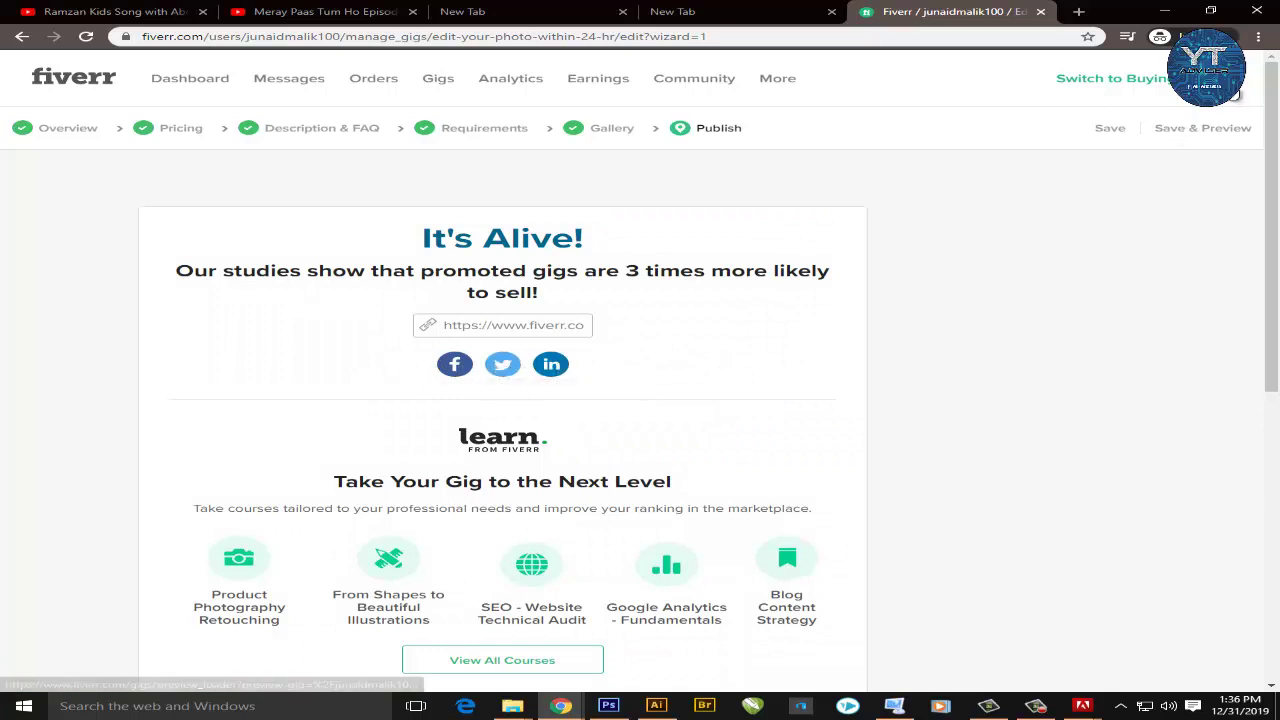
Step: Open the gigs list and review the status, performance details and available actions of the gig "edit your photo within 24 hr"
click(437, 80)
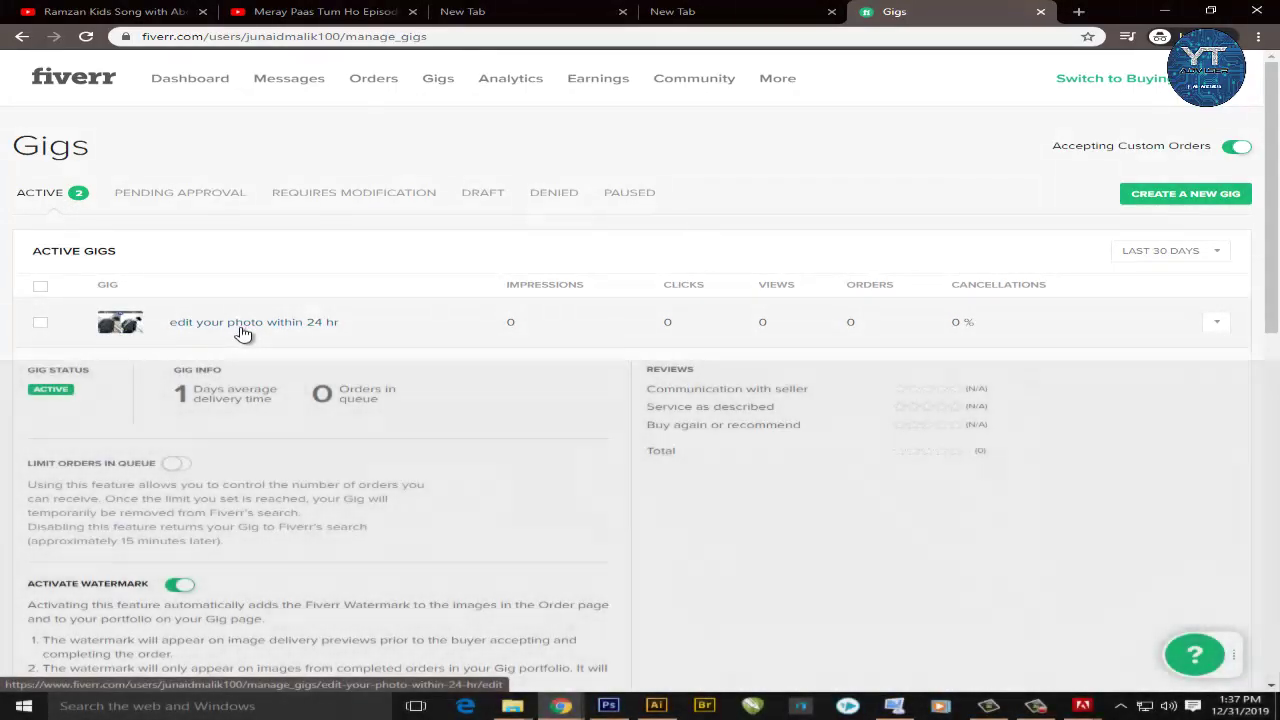
scroll(262, 236, down, 2)
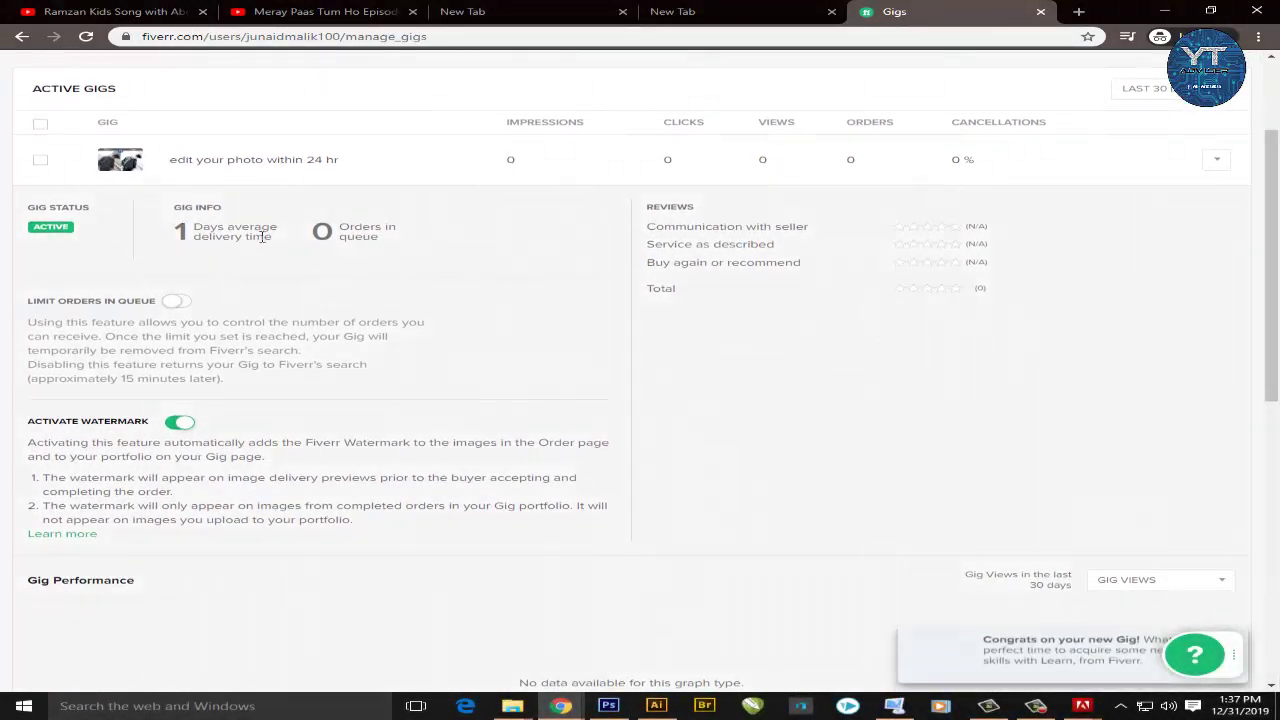
scroll(262, 236, down, 3)
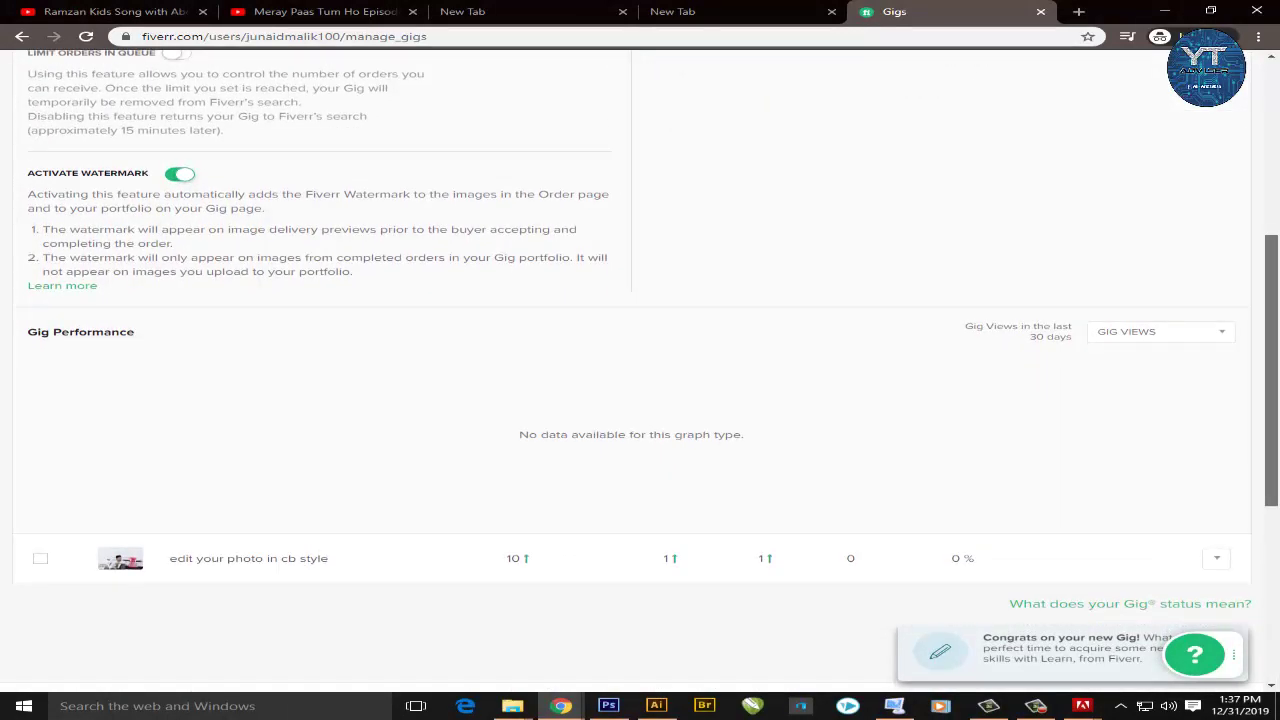
drag(1278, 300, 1276, 157)
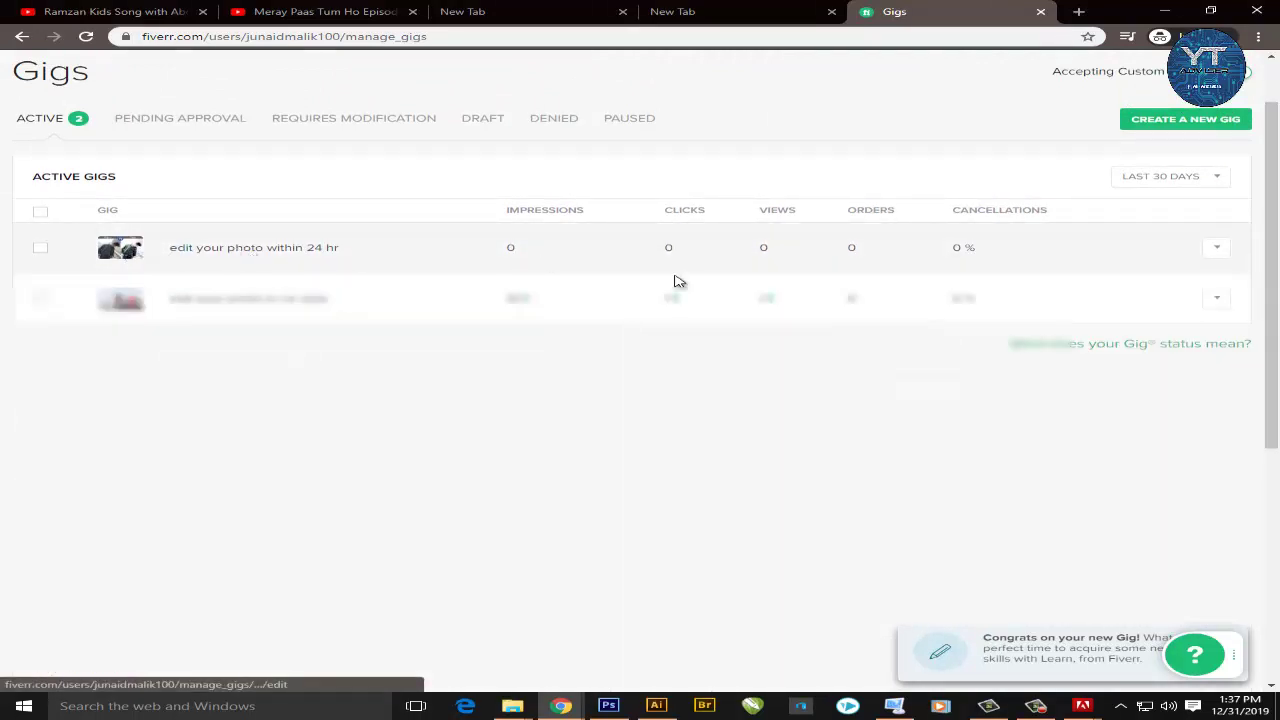
click(1214, 250)
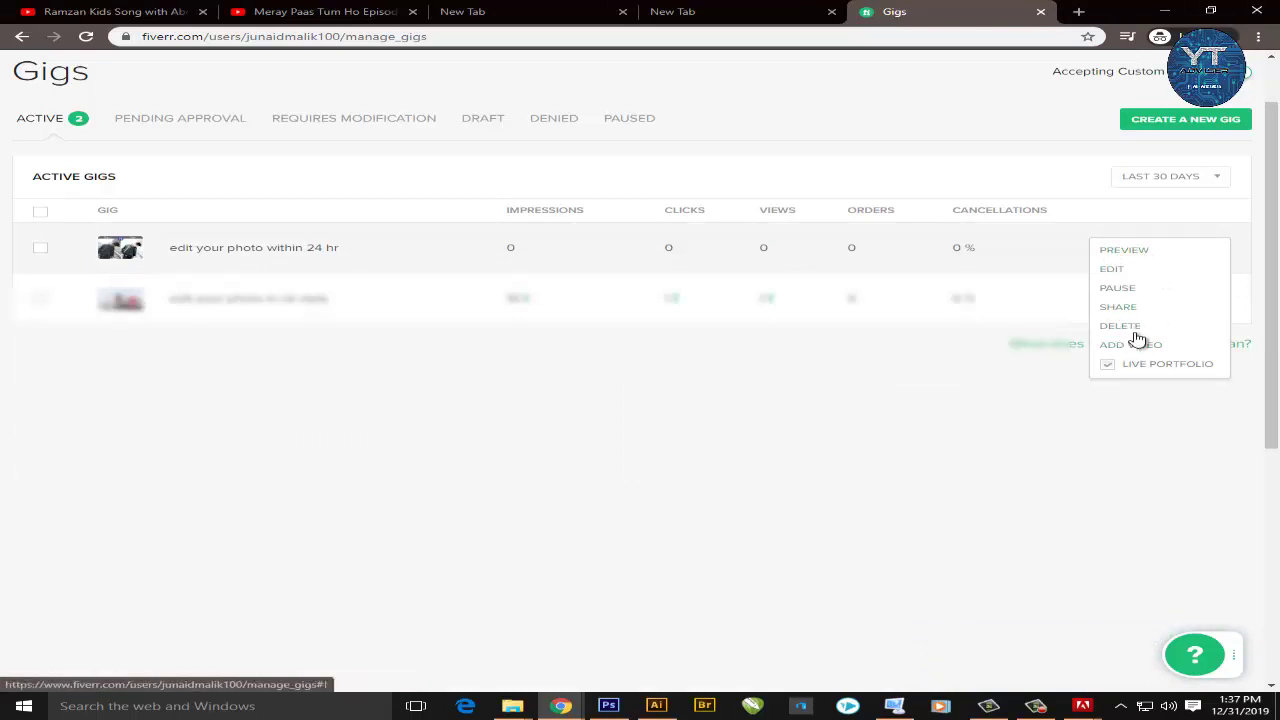
click(1047, 409)
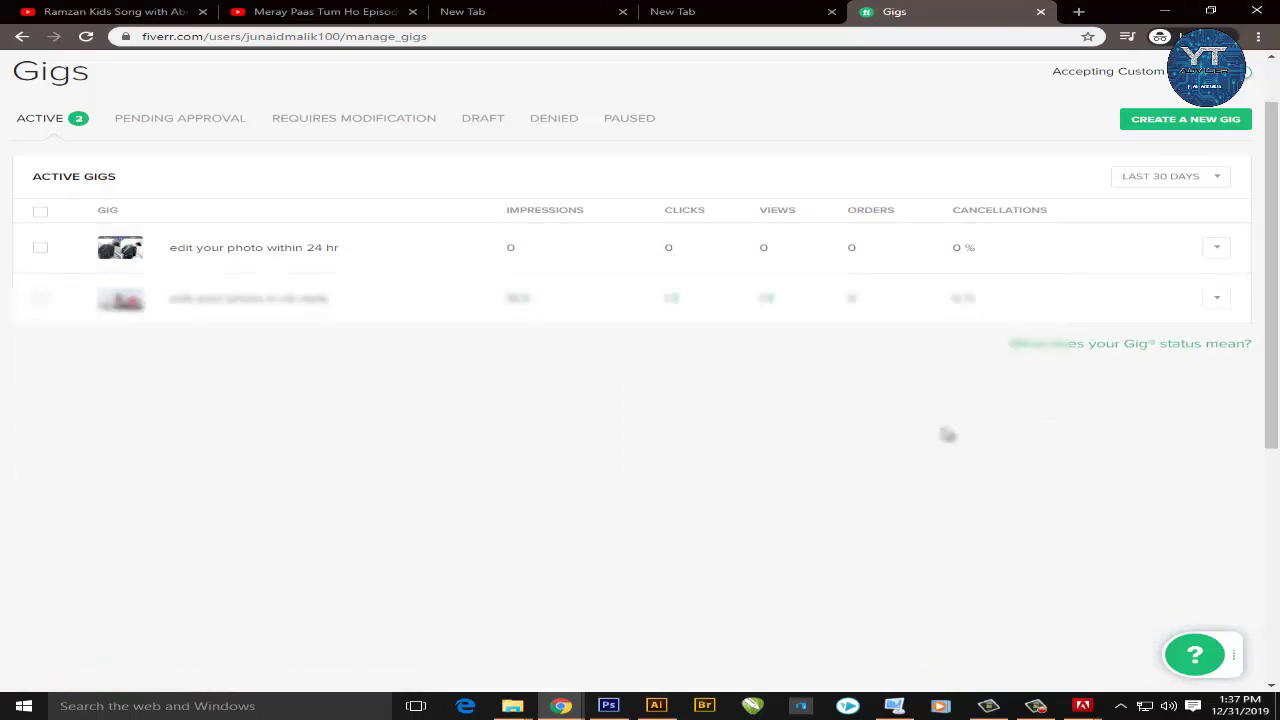
Step: Minimize the browser window to show the desktop
click(1164, 11)
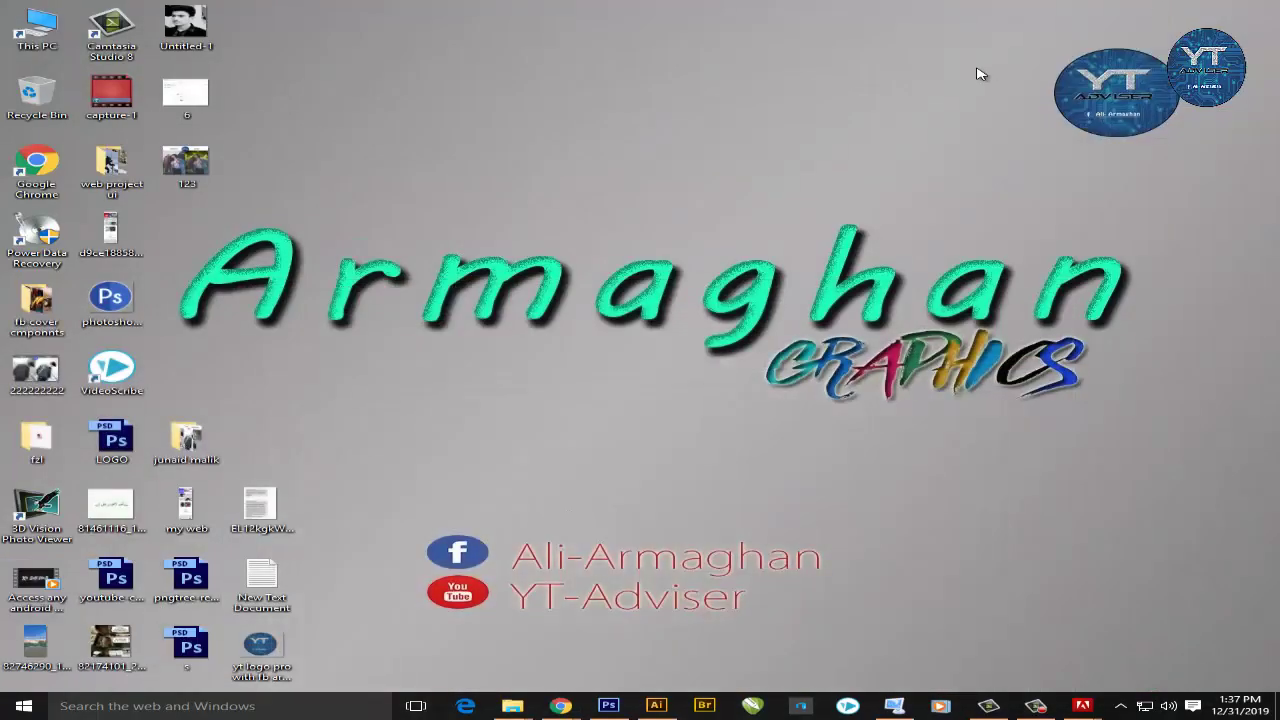
right_click(977, 68)
click(1029, 110)
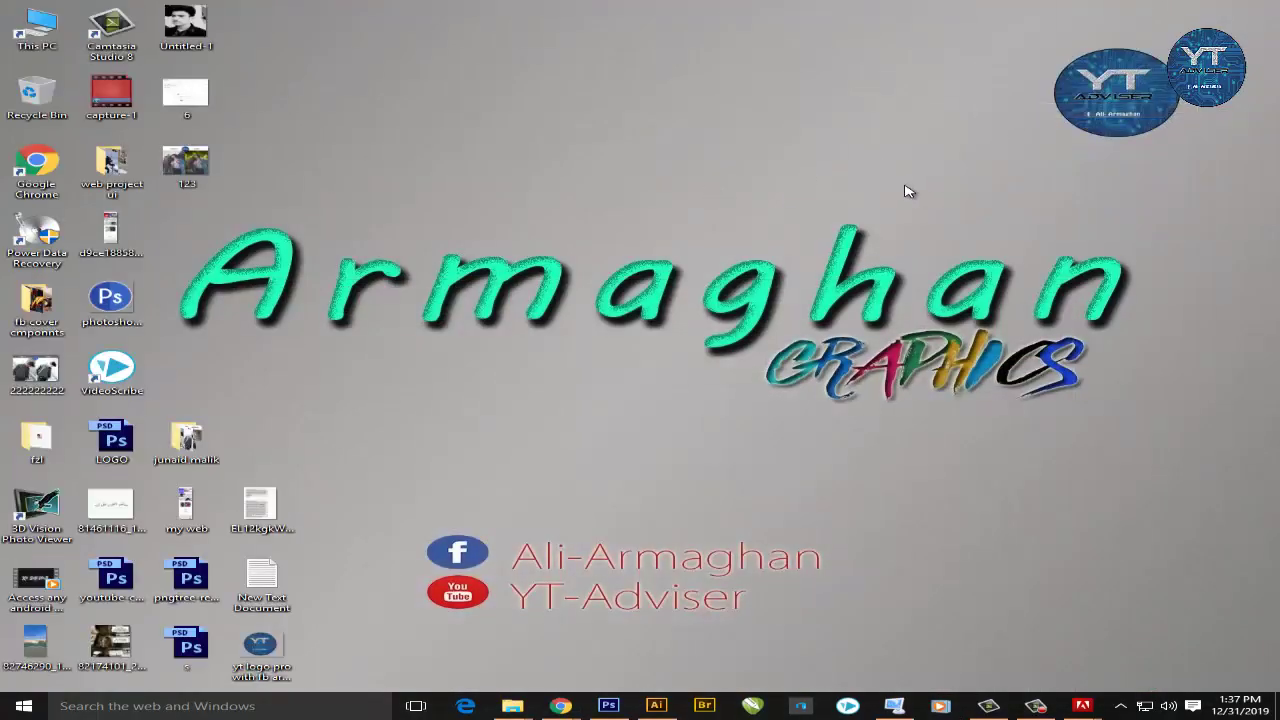